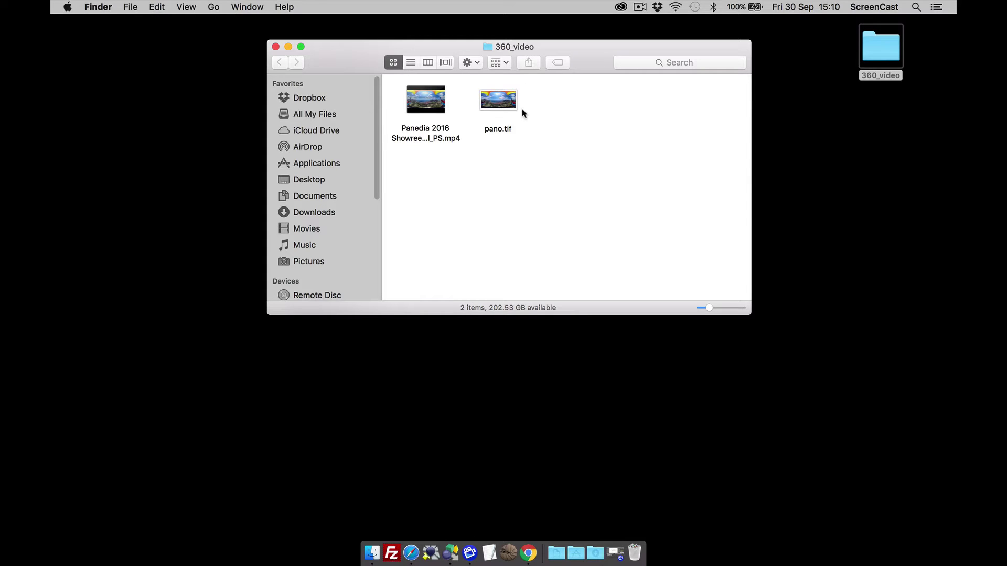
Open pano.tif in Pano2VR and save the project as pano.p2vr in the 360_video folder
{"action": "left_click_drag", "start_coordinate": [496, 102], "coordinate": [450, 537]}
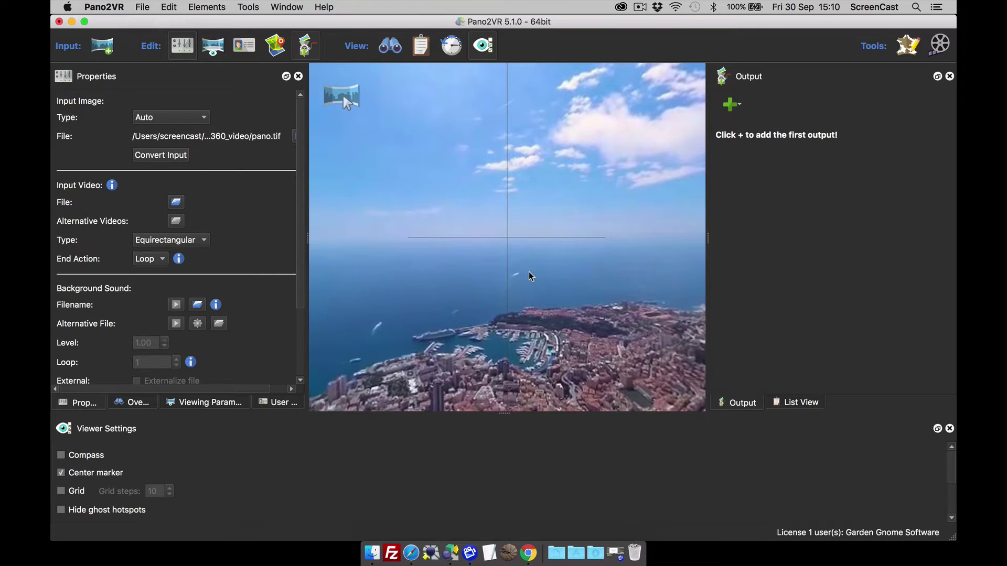
{"action": "left_click", "coordinate": [145, 7]}
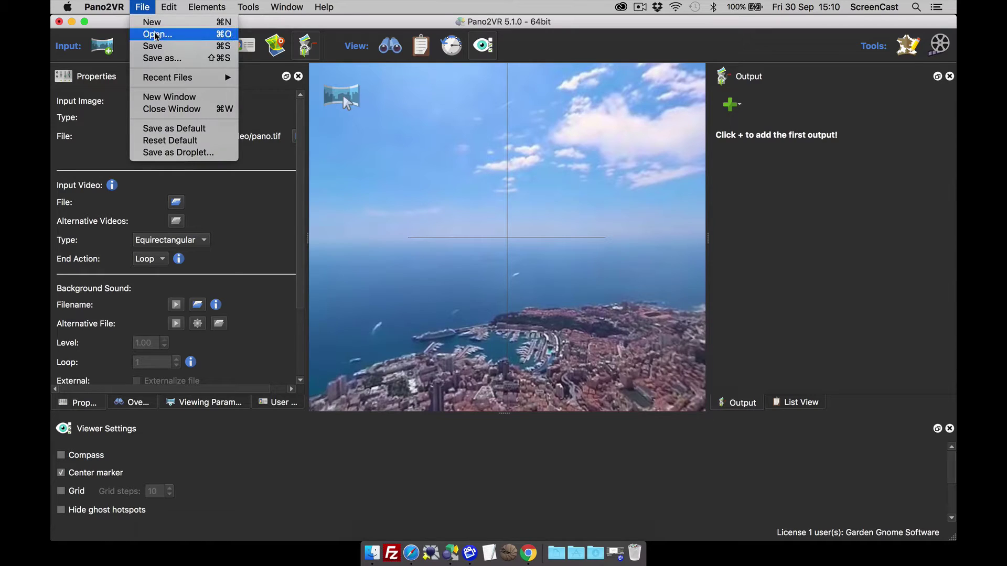
{"action": "left_click", "coordinate": [159, 47]}
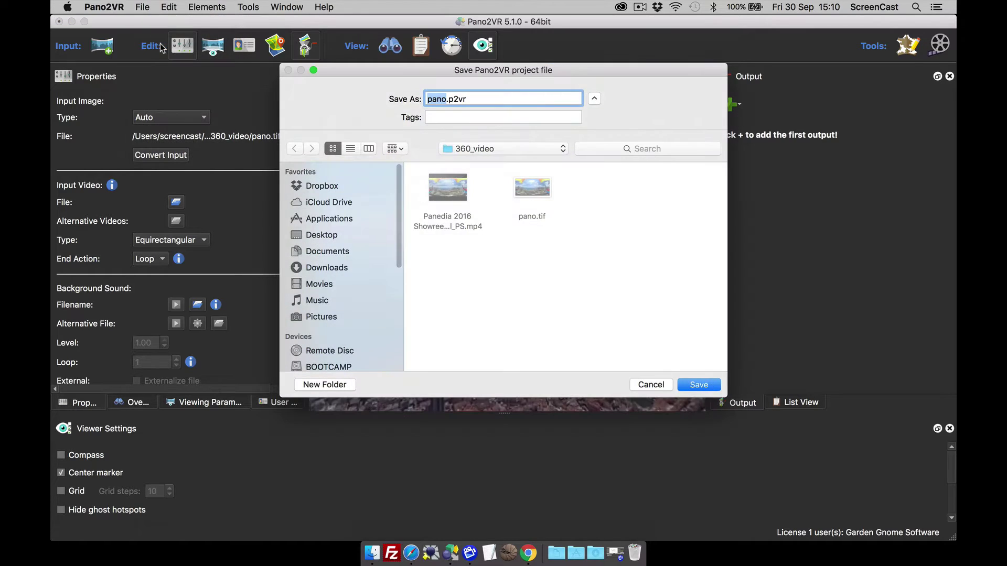
{"action": "key", "text": "Return"}
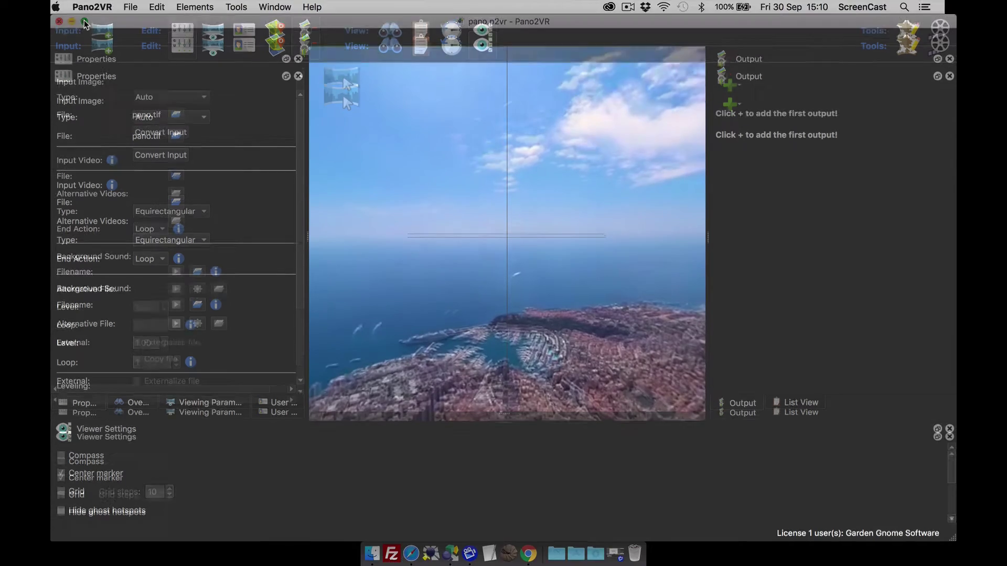
{"action": "left_click", "coordinate": [84, 22]}
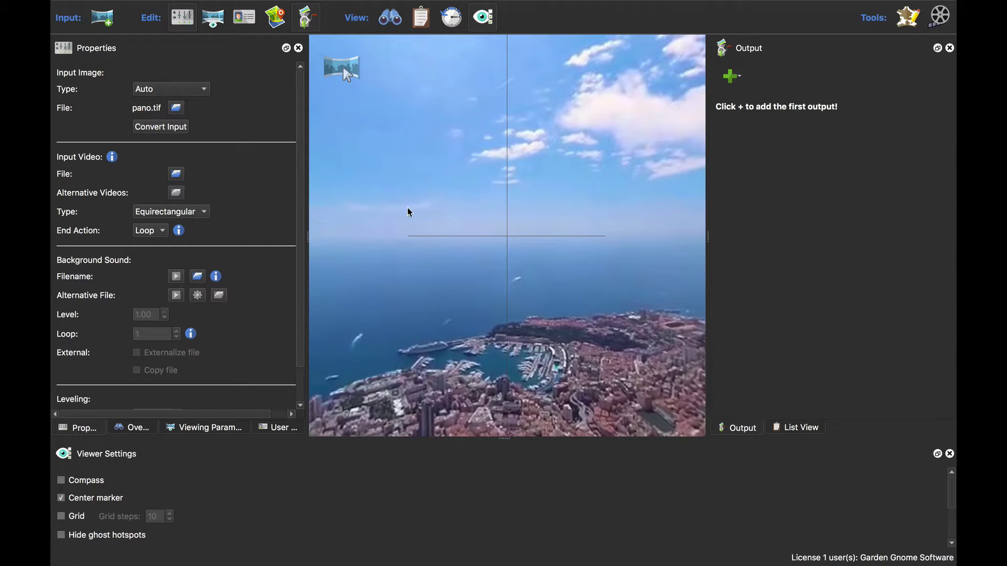
Set the panorama's default view to face the two paragliders, with pan -170.89°, tilt -44.63° and FoV 83.5°
{"action": "left_click_drag", "start_coordinate": [422, 228], "coordinate": [634, 212]}
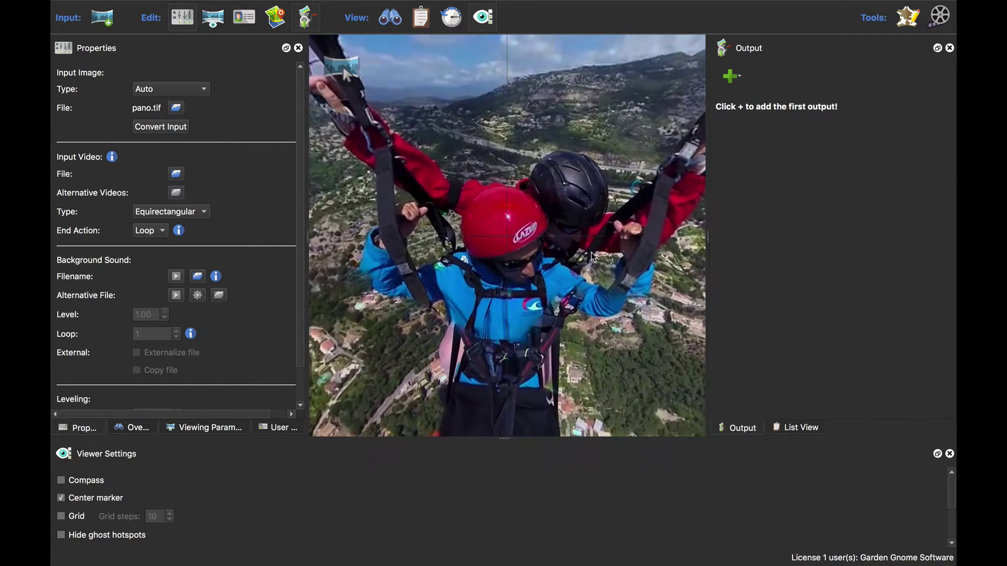
{"action": "left_click", "coordinate": [210, 427]}
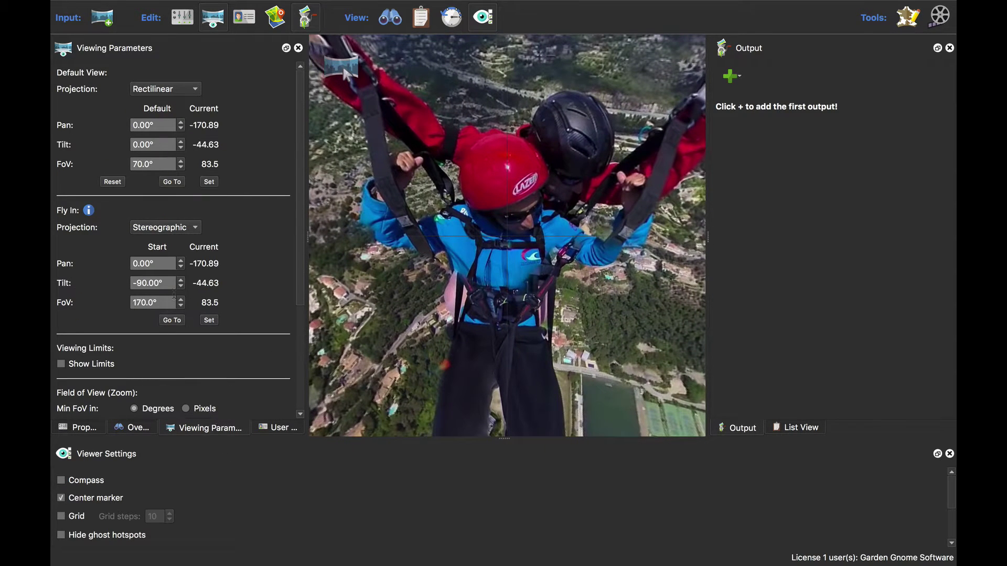
{"action": "left_click", "coordinate": [209, 183]}
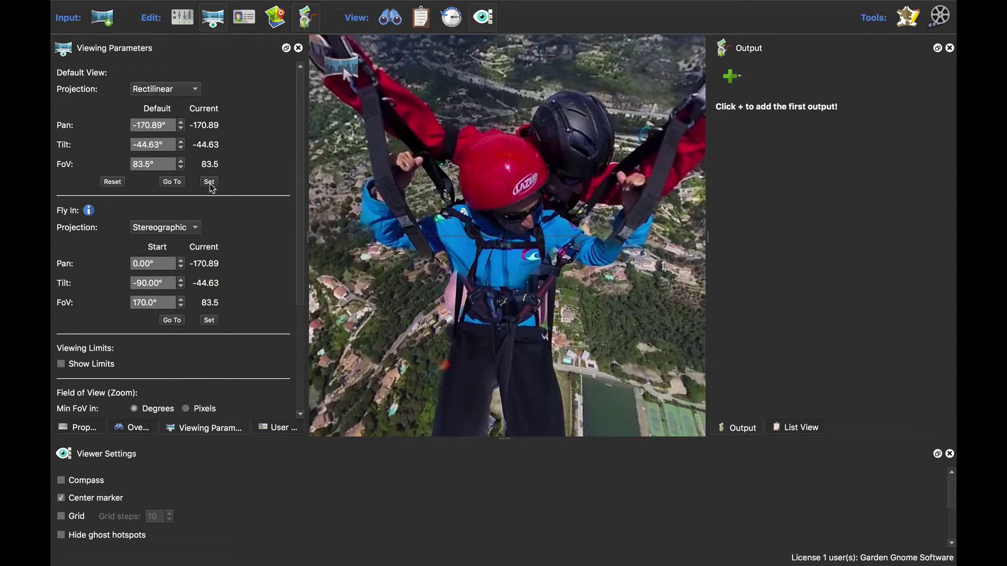
Load the Panedia 2016 showreel MP4 from the 360_video folder as the project's input video file
{"action": "left_click", "coordinate": [83, 429]}
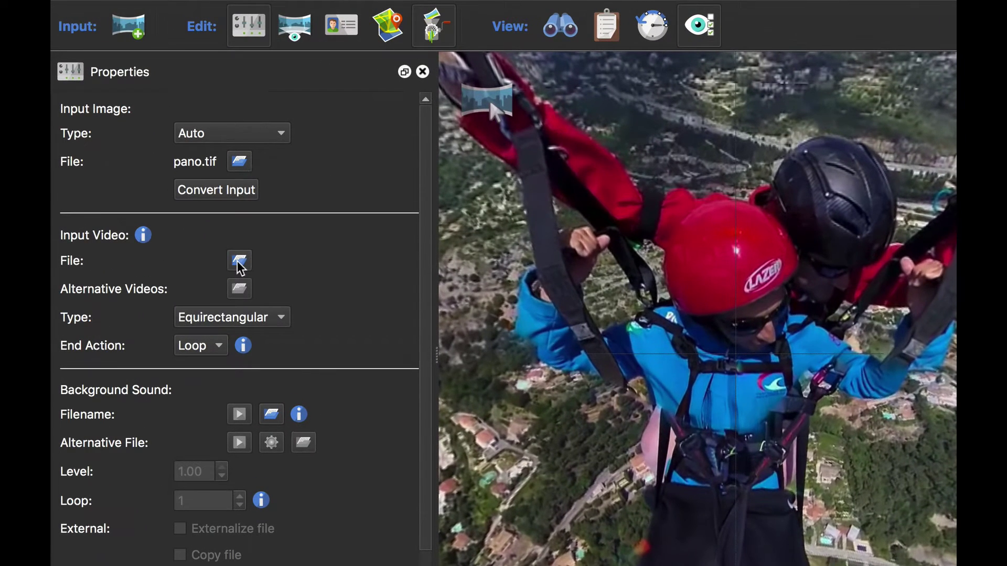
{"action": "left_click", "coordinate": [231, 248]}
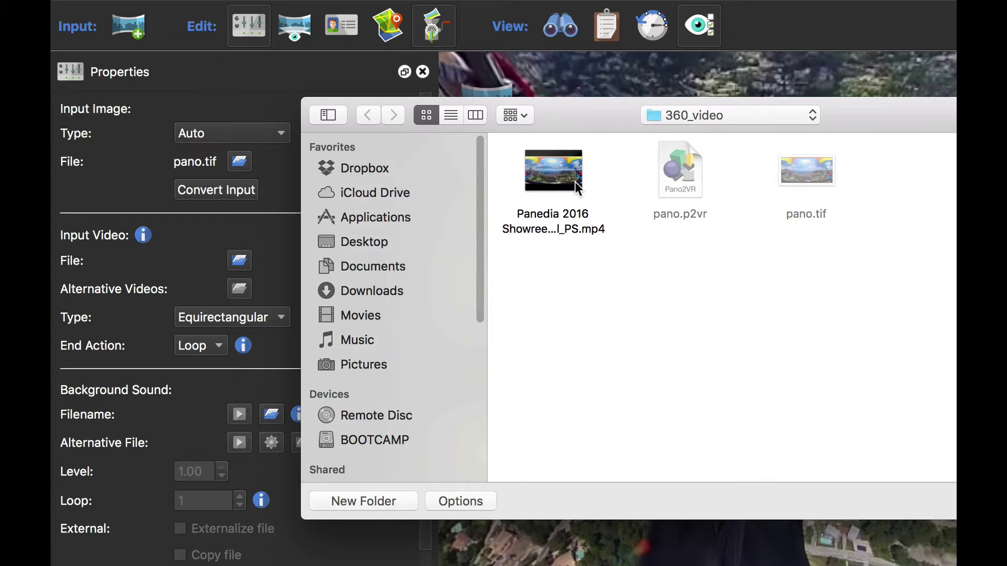
{"action": "left_click", "coordinate": [575, 182]}
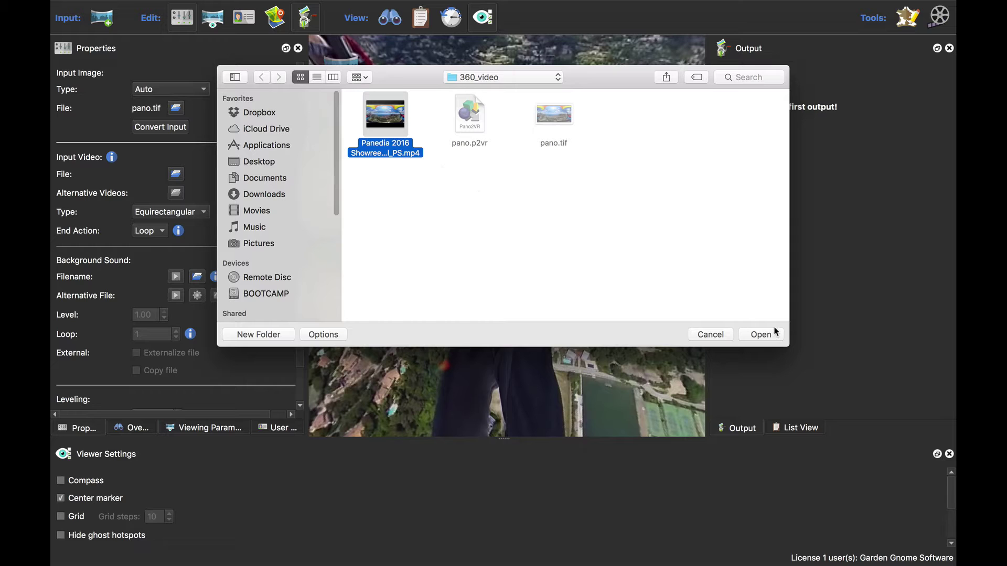
{"action": "left_click", "coordinate": [761, 335]}
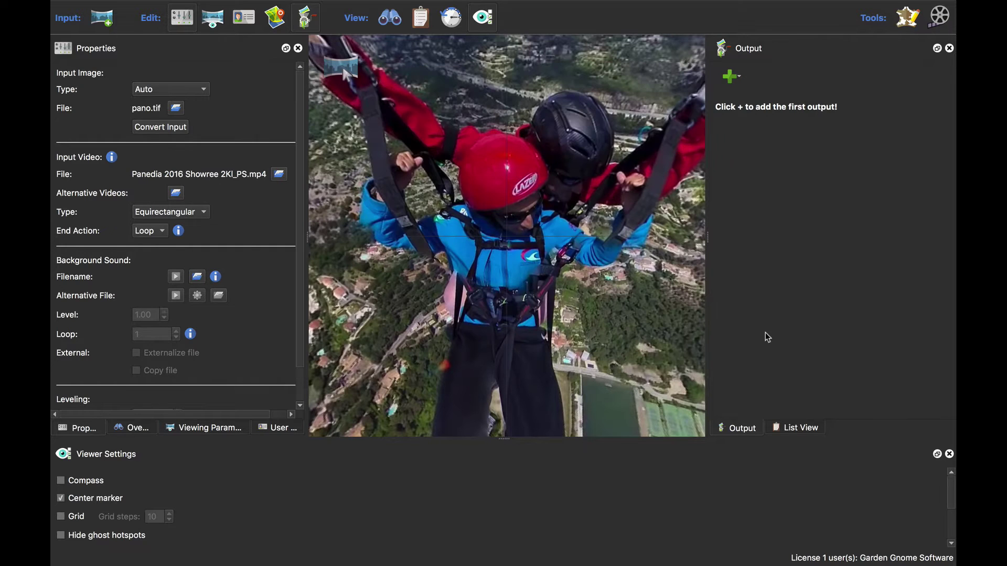
Add an HTML5 output to the project and generate it into the output folder
{"action": "left_click", "coordinate": [729, 78]}
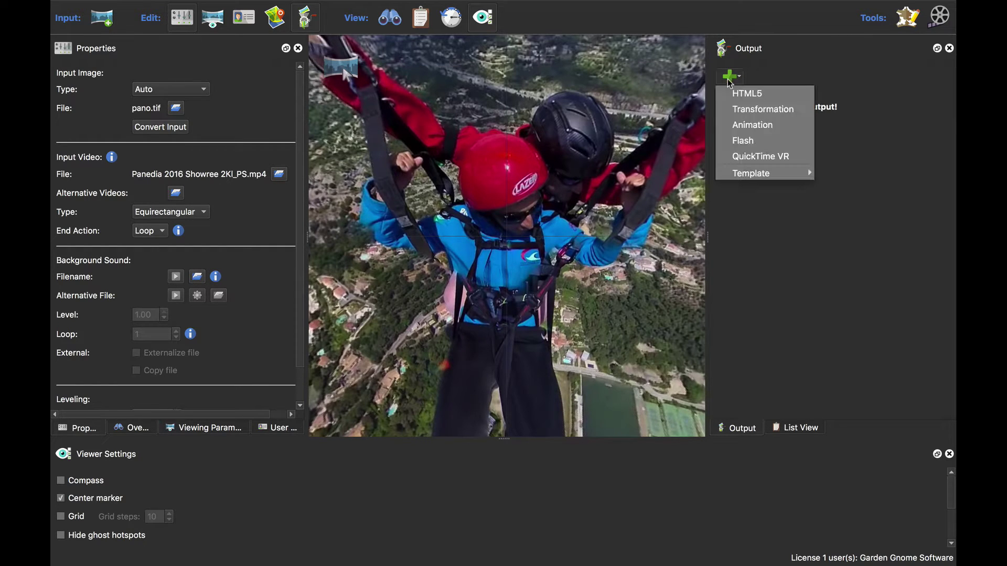
{"action": "left_click", "coordinate": [743, 94]}
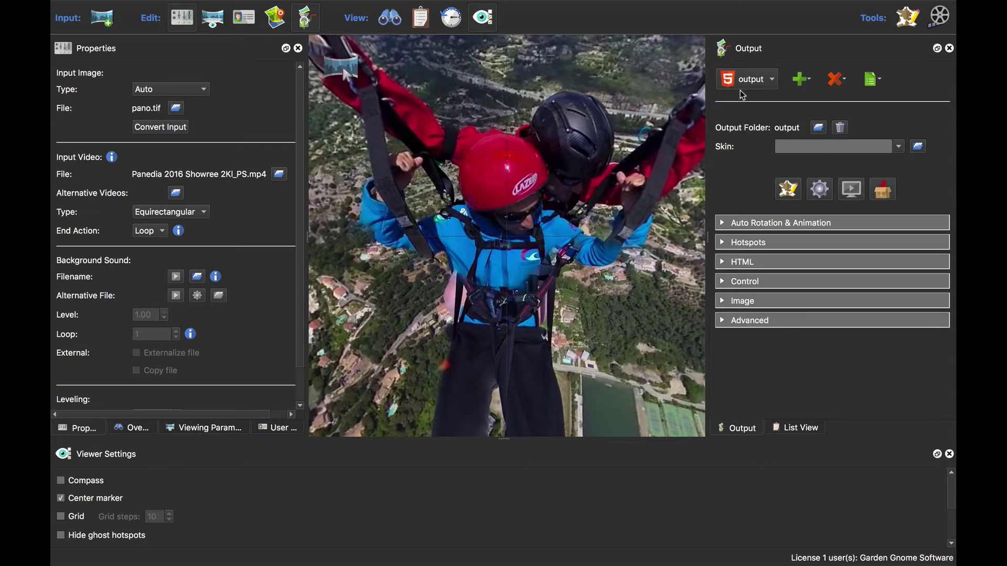
{"action": "left_click", "coordinate": [819, 189]}
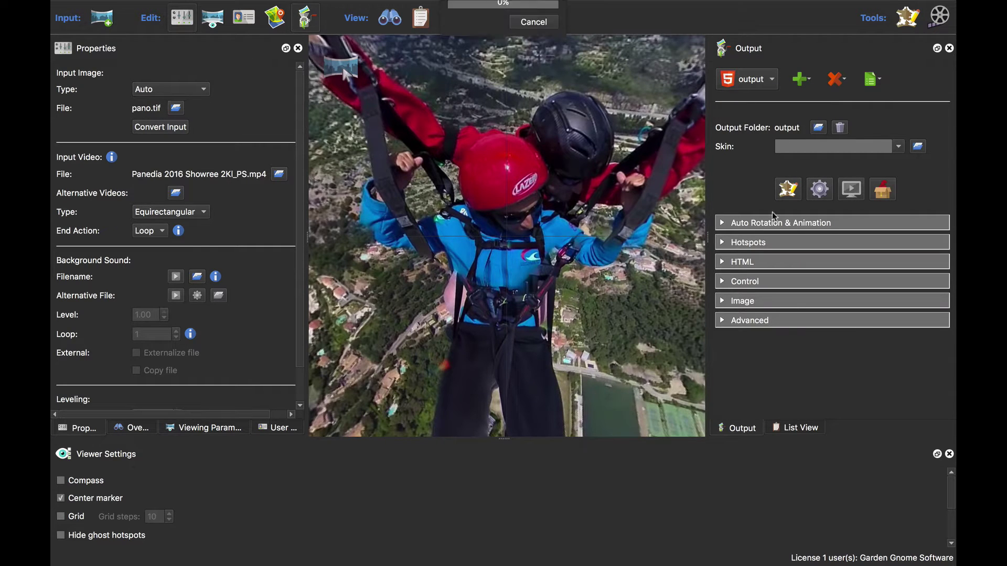
Preview the generated output in the browser, look around the 360 video with the tab muted, and close the preview
{"action": "left_click", "coordinate": [849, 194]}
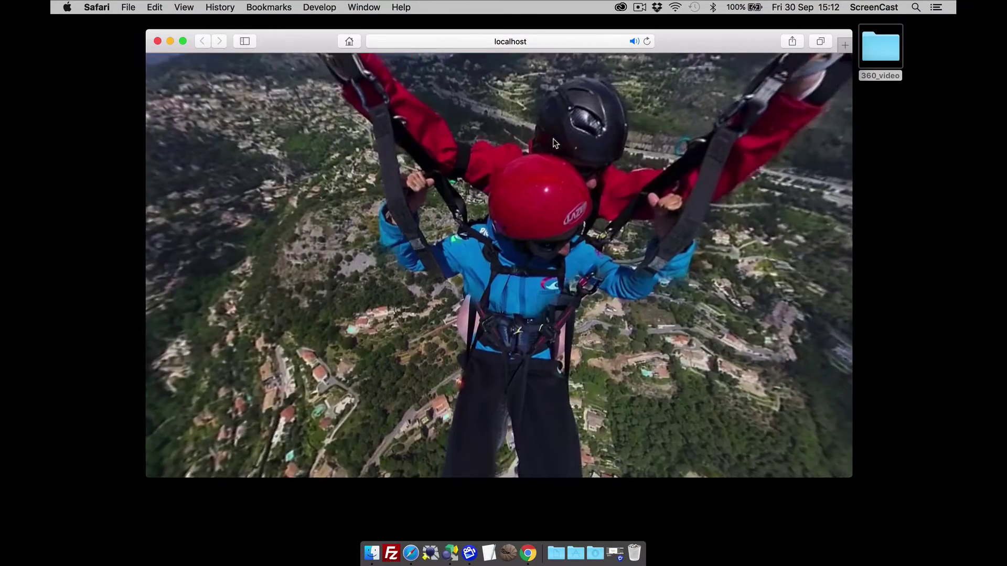
{"action": "left_click_drag", "start_coordinate": [553, 138], "coordinate": [498, 225]}
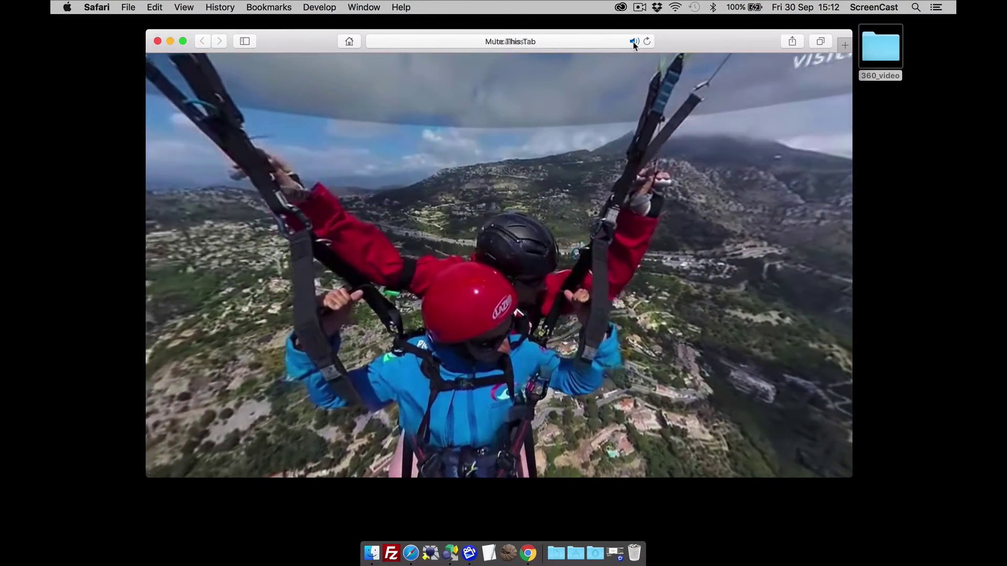
{"action": "left_click", "coordinate": [633, 42]}
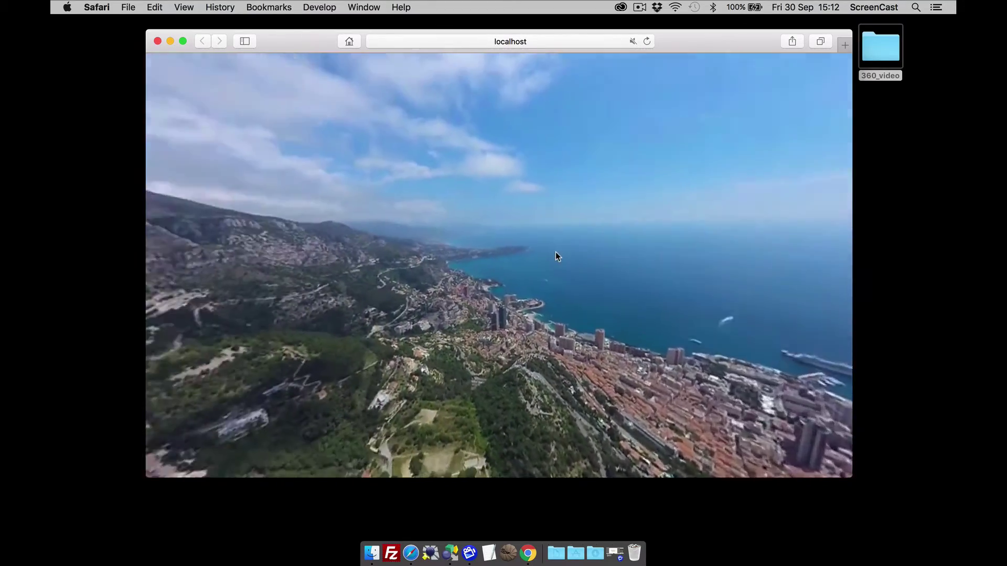
{"action": "left_click_drag", "start_coordinate": [605, 320], "coordinate": [631, 250]}
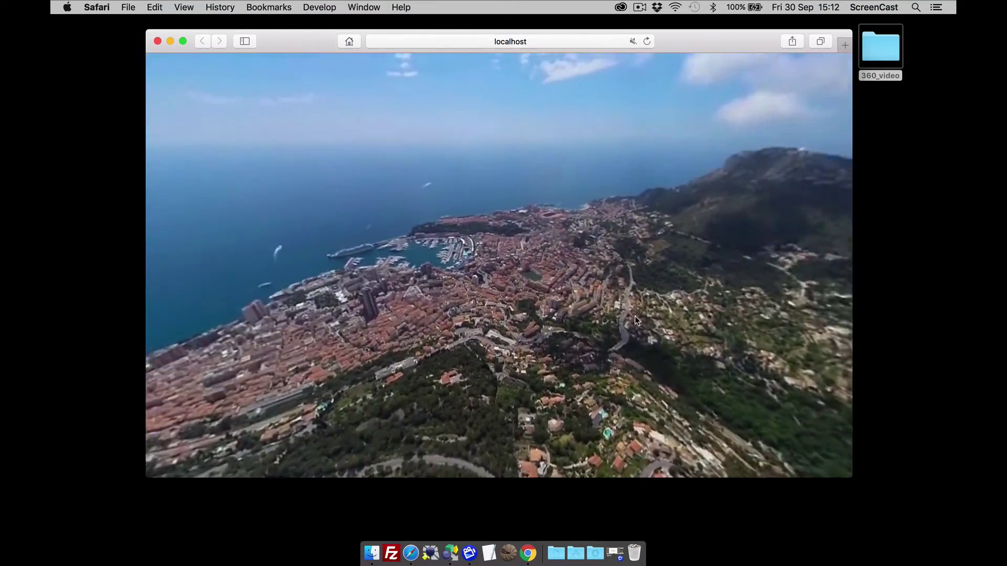
{"action": "left_click_drag", "start_coordinate": [634, 315], "coordinate": [640, 247]}
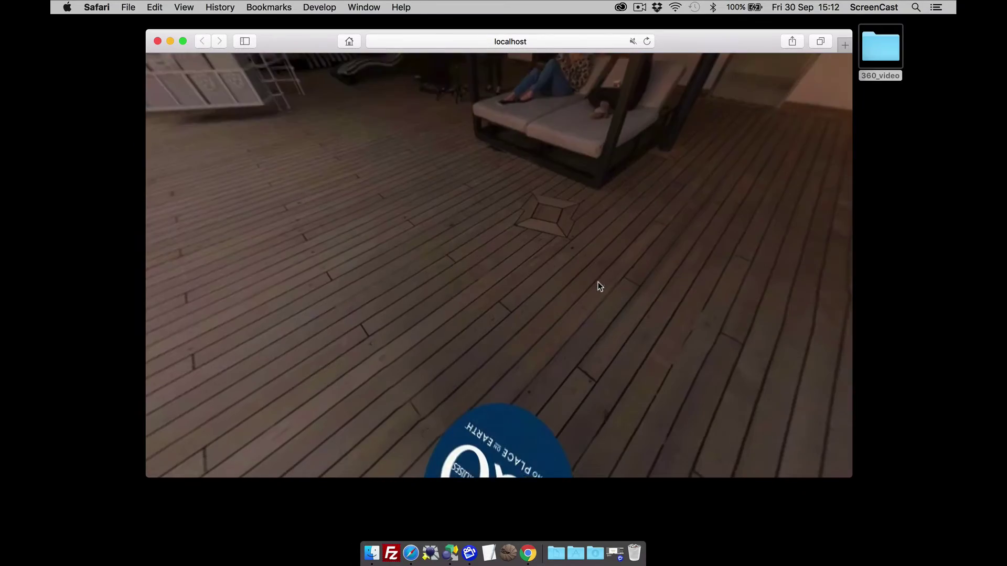
{"action": "left_click", "coordinate": [158, 42]}
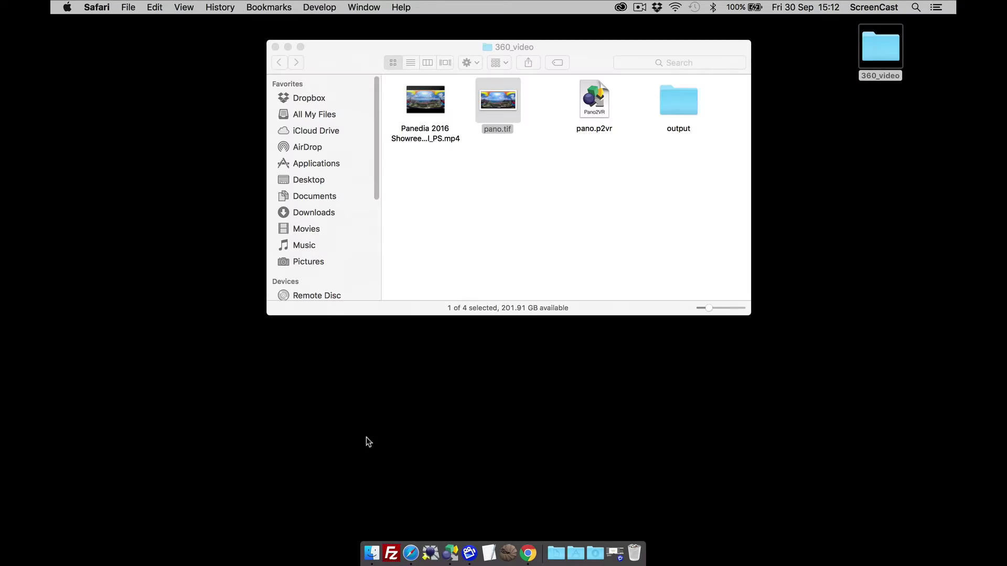
Return to Pano2VR, add the projection items to the HTML5 output's context menu, and regenerate the output, overwriting pano.xml
{"action": "left_click", "coordinate": [450, 545]}
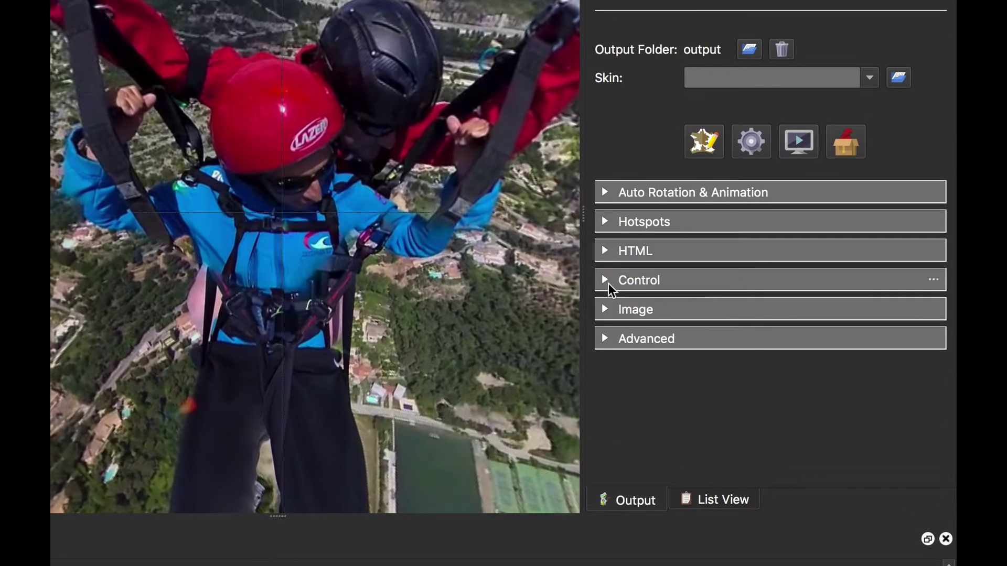
{"action": "left_click", "coordinate": [724, 281]}
{"action": "scroll", "coordinate": [754, 276], "scroll_direction": "down", "scroll_amount": 5}
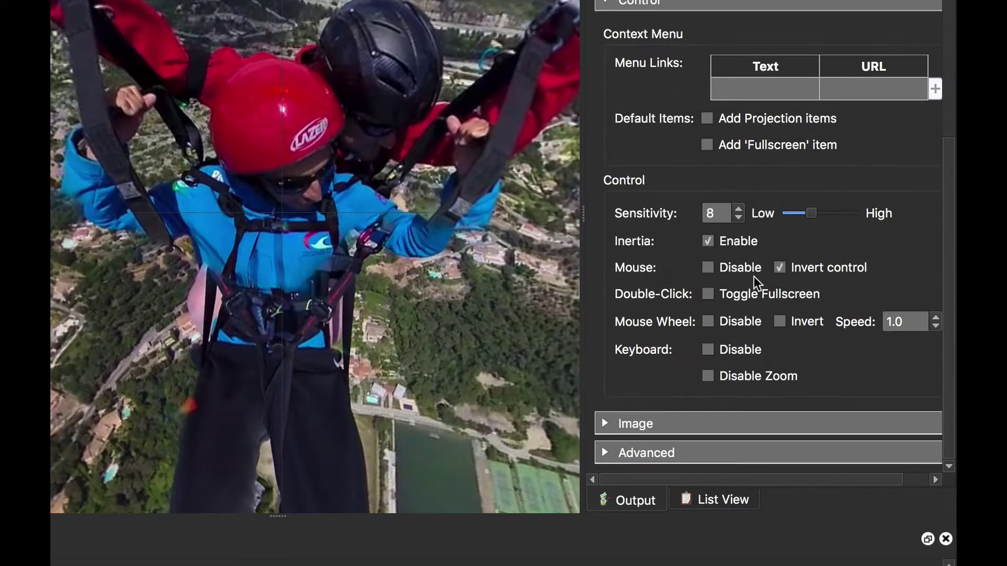
{"action": "left_click", "coordinate": [706, 119]}
{"action": "scroll", "coordinate": [791, 187], "scroll_direction": "up", "scroll_amount": 8}
{"action": "left_click", "coordinate": [758, 150]}
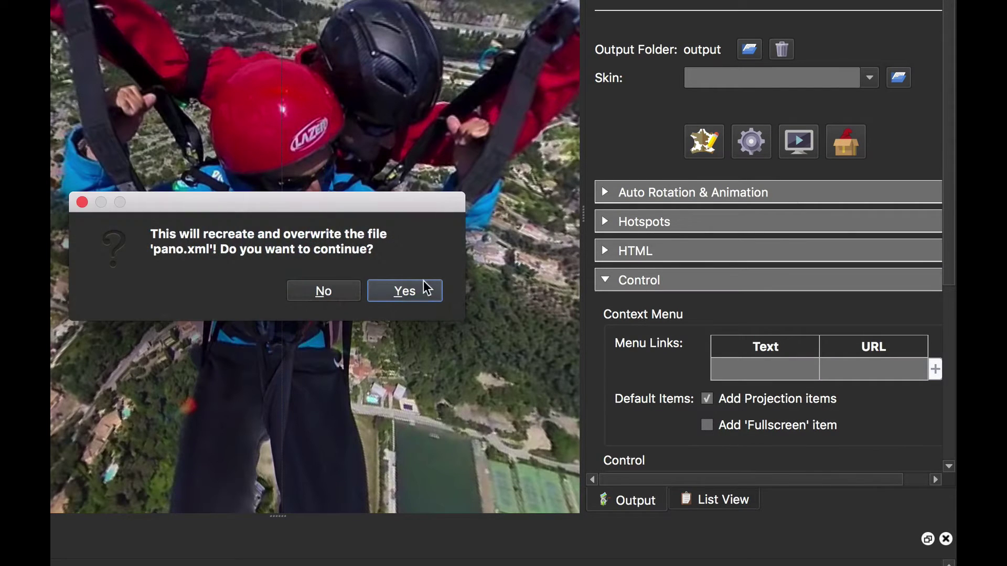
{"action": "left_click", "coordinate": [421, 288]}
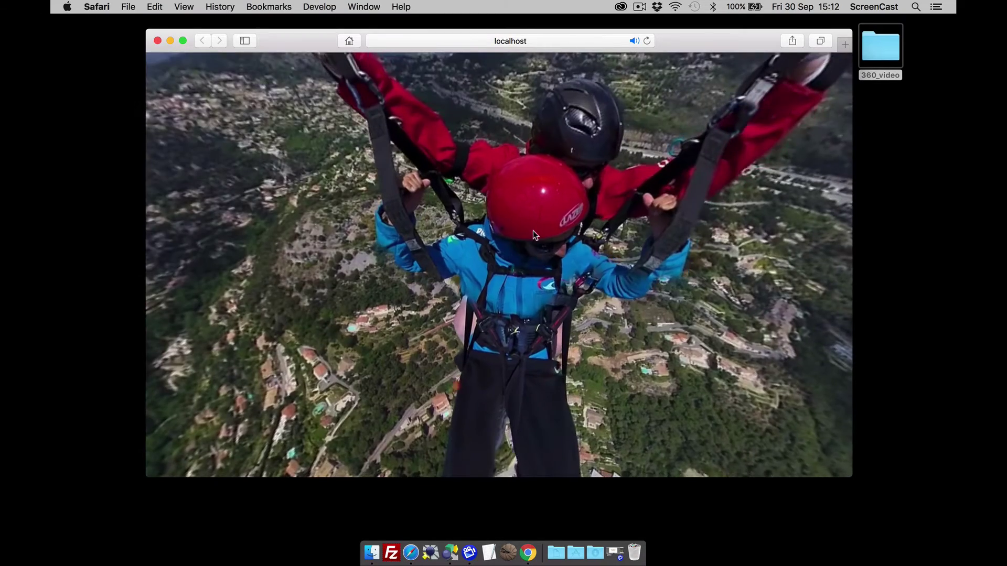
Test the stereographic, fisheye and rectilinear projections on the playing video in the browser, and close the preview
{"action": "right_click", "coordinate": [534, 232]}
{"action": "left_click", "coordinate": [547, 256]}
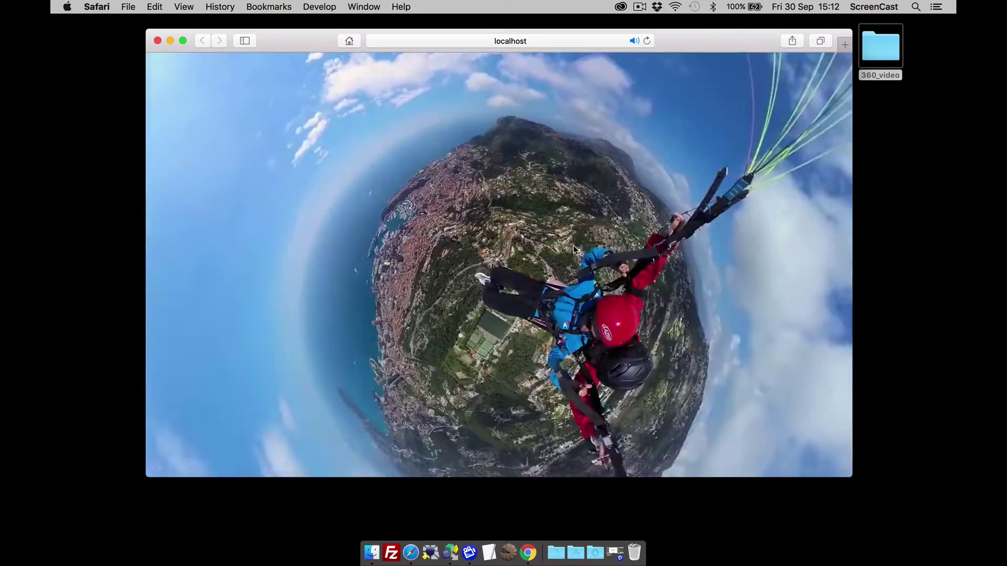
{"action": "right_click", "coordinate": [511, 253]}
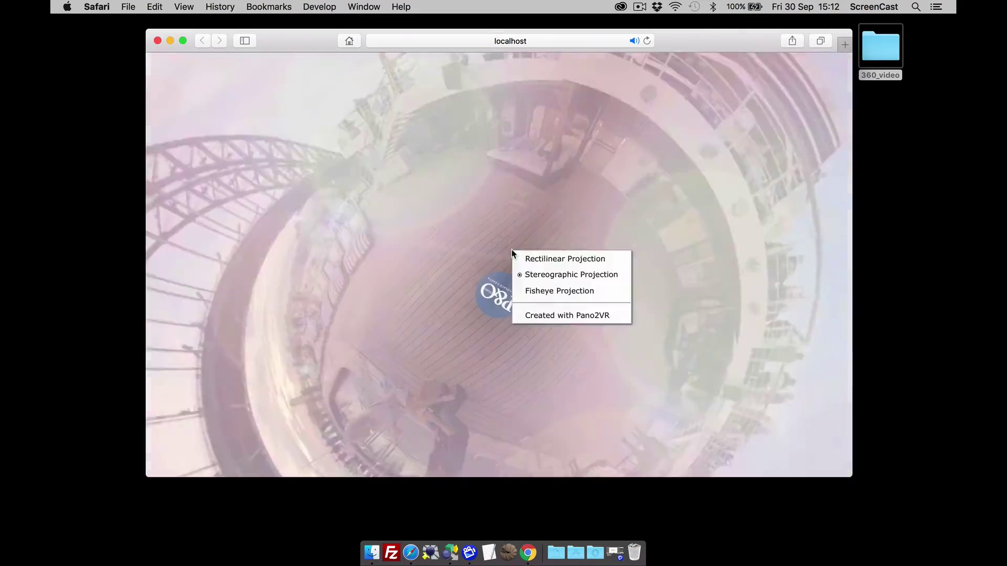
{"action": "left_click", "coordinate": [539, 291]}
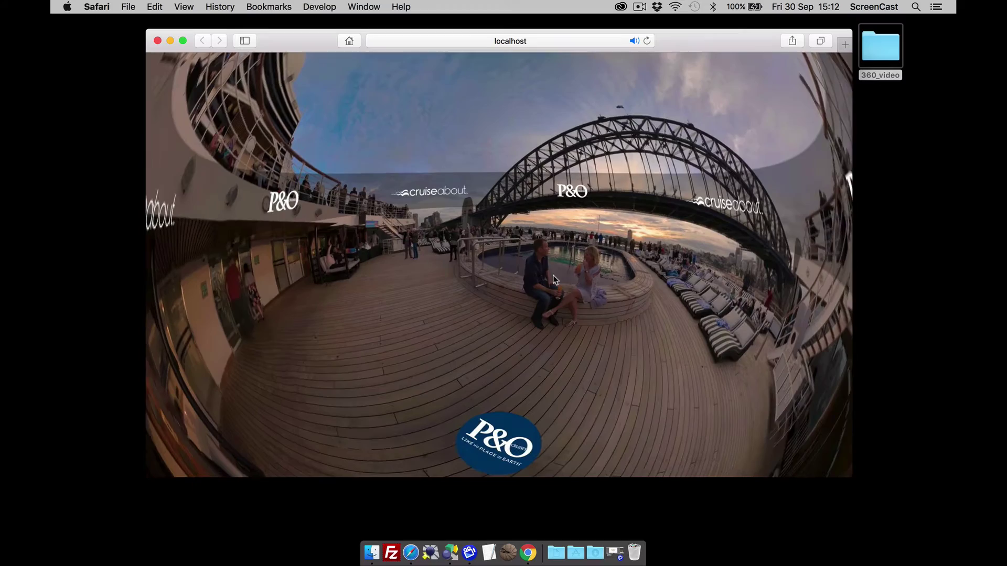
{"action": "right_click", "coordinate": [561, 257]}
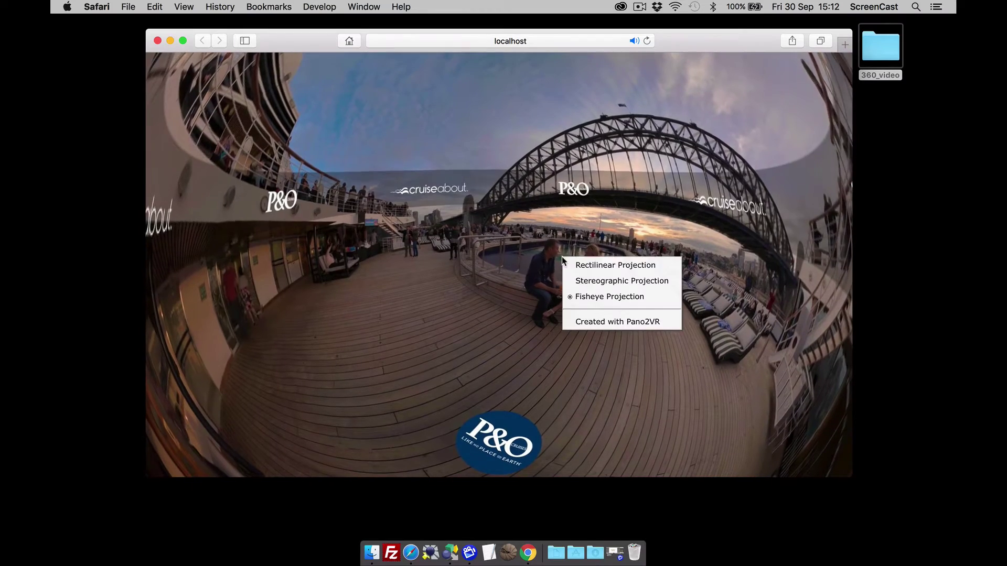
{"action": "left_click", "coordinate": [577, 264]}
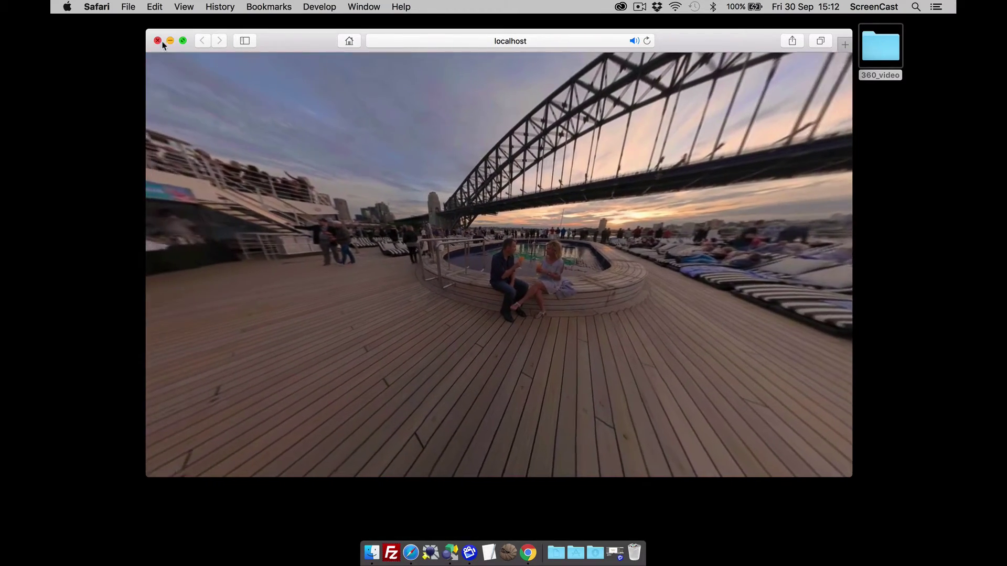
{"action": "key", "text": "super+w"}
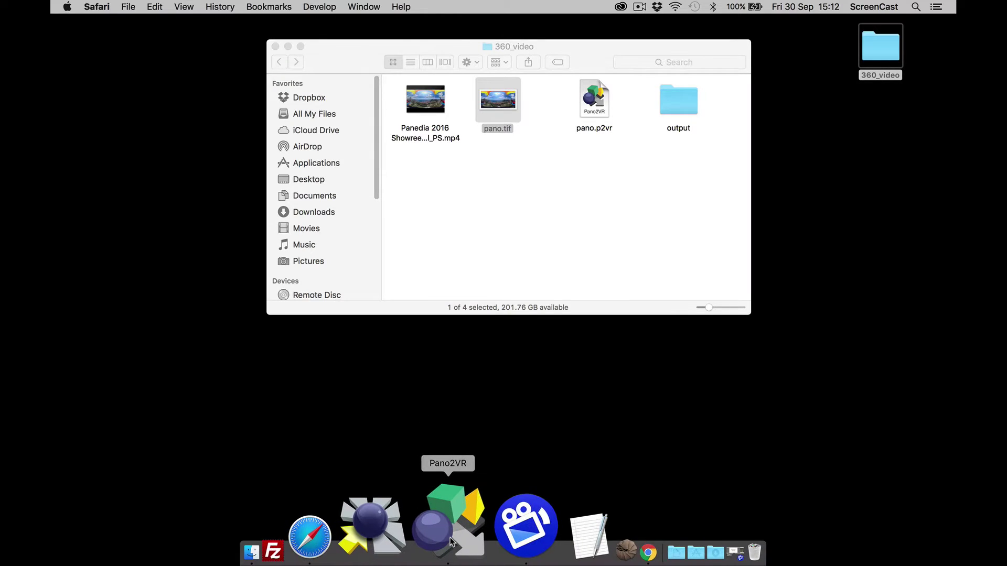
Return to Pano2VR and draw a rectangle about 31 × 23 pixels near the upper-left corner of a new skin's canvas
{"action": "left_click", "coordinate": [448, 530]}
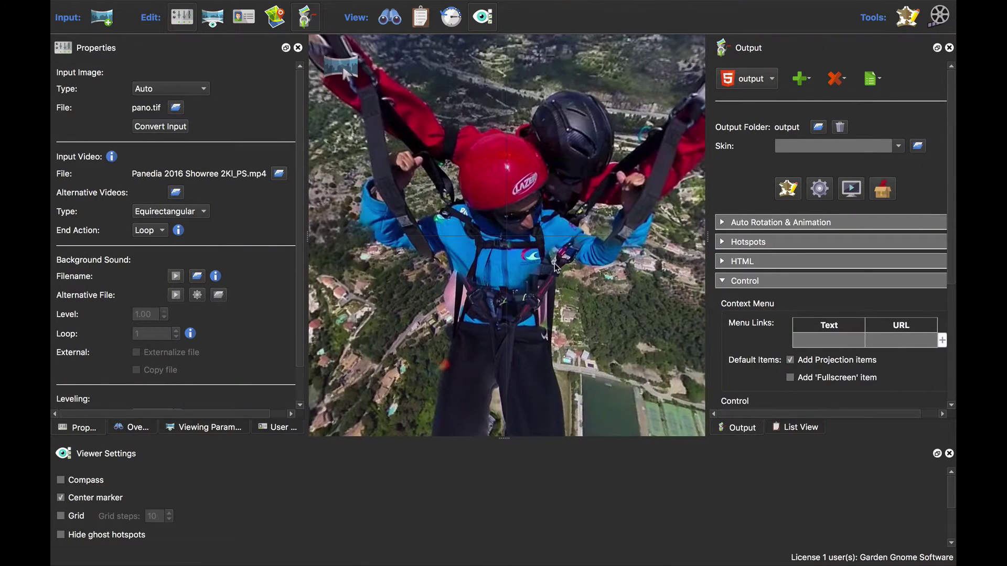
{"action": "left_click", "coordinate": [785, 189]}
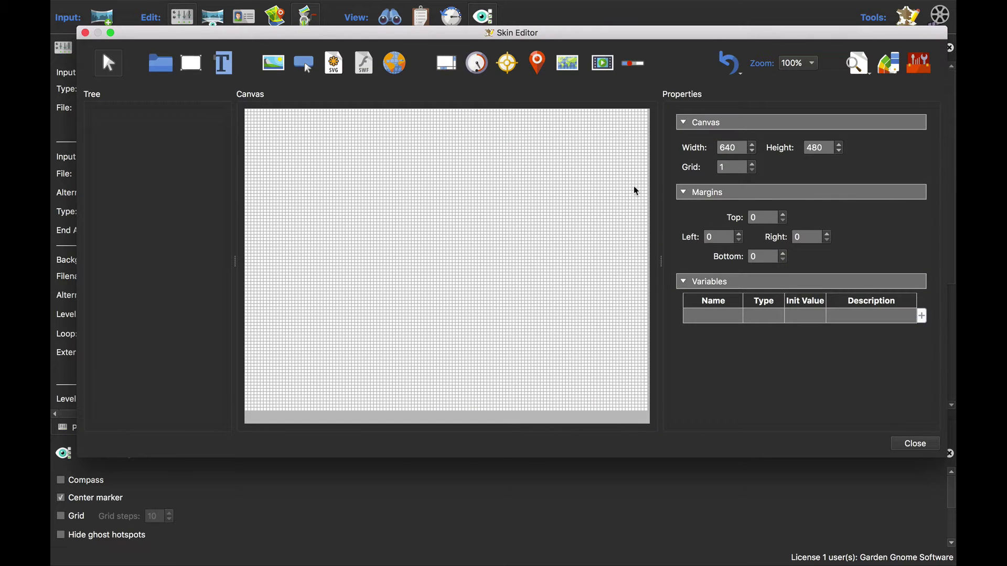
{"action": "left_click", "coordinate": [191, 63]}
{"action": "left_click_drag", "start_coordinate": [250, 111], "coordinate": [272, 129]}
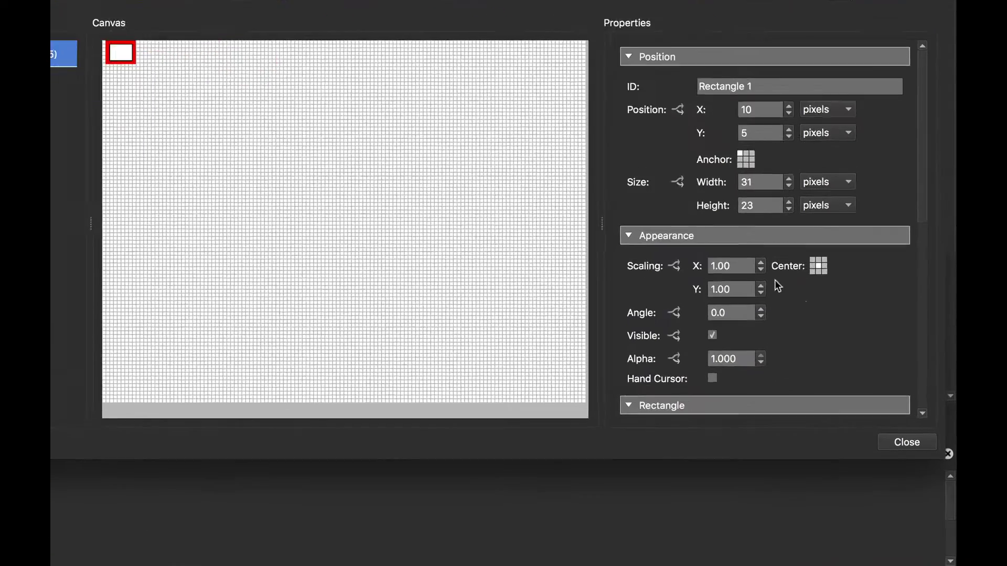
Add a Mouse Click action to the rectangle, using the Media action with type Play/Pause Media
{"action": "scroll", "coordinate": [867, 345], "scroll_direction": "down", "scroll_amount": 10}
{"action": "double_click", "coordinate": [591, 307]}
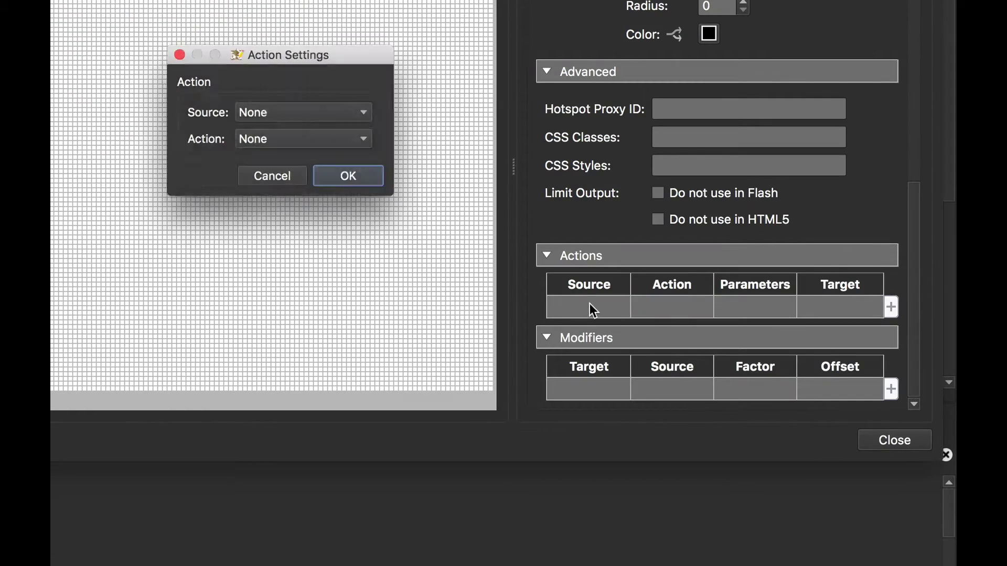
{"action": "left_click", "coordinate": [293, 117]}
{"action": "left_click", "coordinate": [303, 138]}
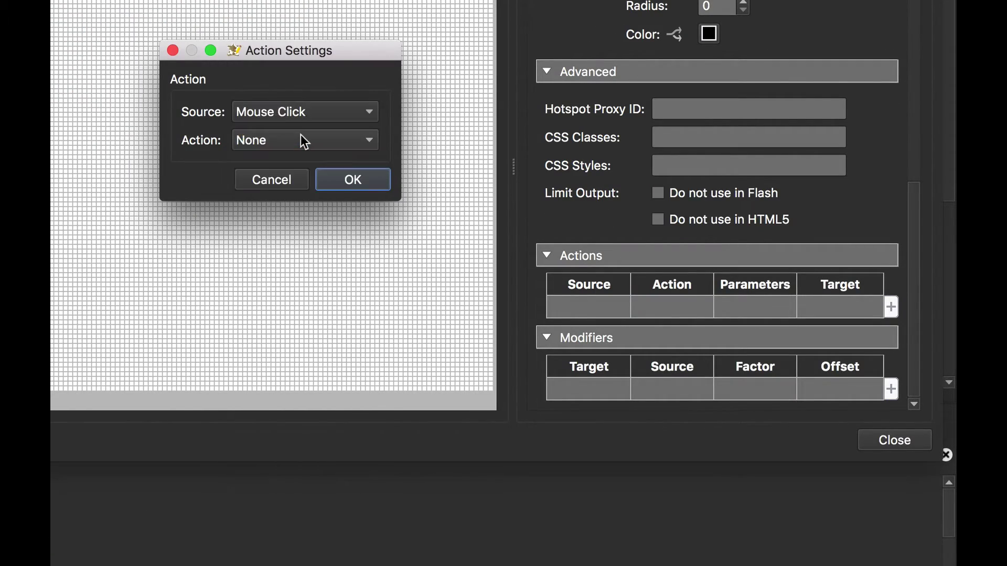
{"action": "left_click", "coordinate": [302, 139]}
{"action": "left_click", "coordinate": [360, 512]}
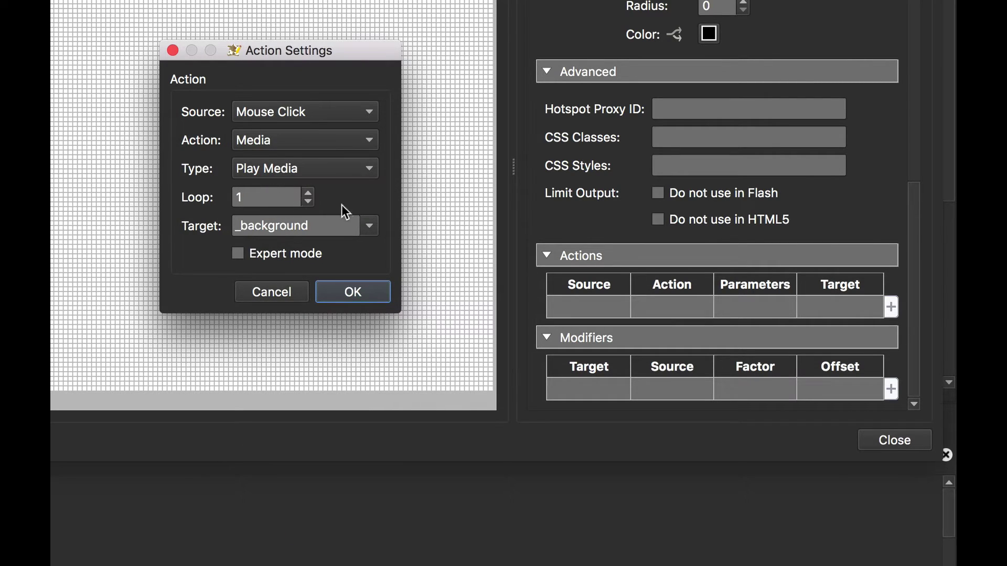
{"action": "left_click", "coordinate": [300, 174]}
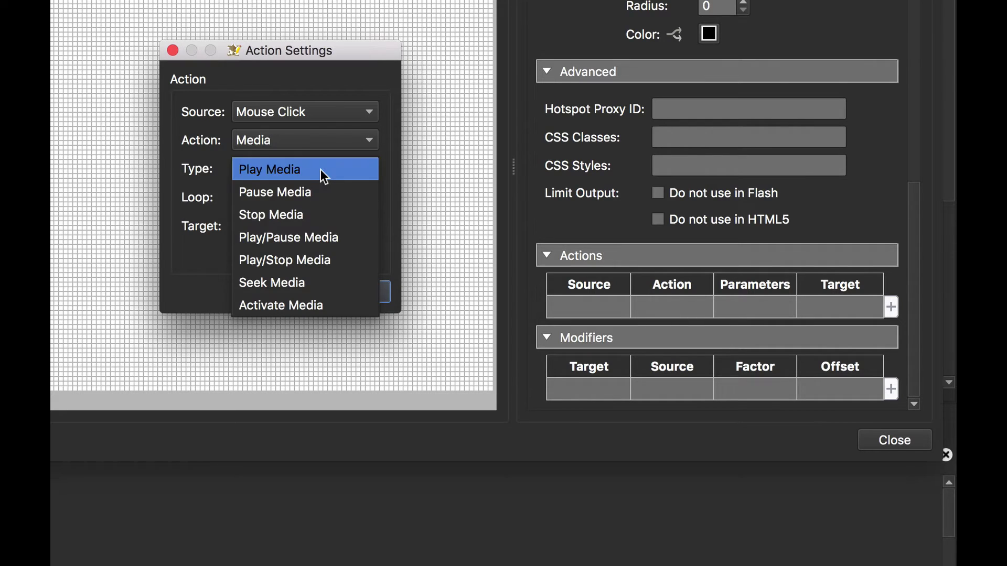
{"action": "left_click", "coordinate": [328, 236]}
Set the rectangle action's loop to 0 and its target to _videopanorama, and accept the action
{"action": "double_click", "coordinate": [271, 198]}
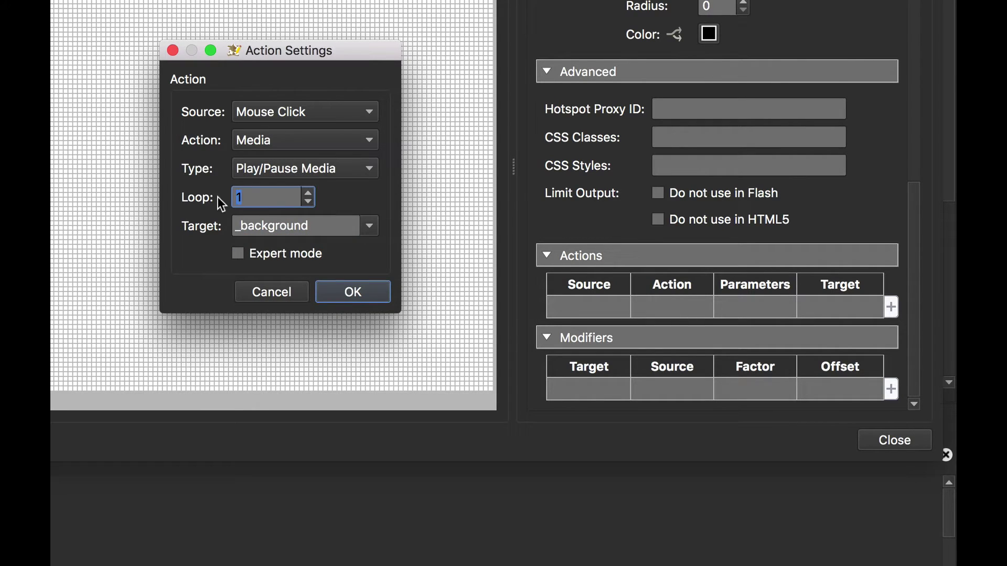
{"action": "type", "text": "0"}
{"action": "left_click", "coordinate": [368, 226]}
{"action": "left_click", "coordinate": [316, 260]}
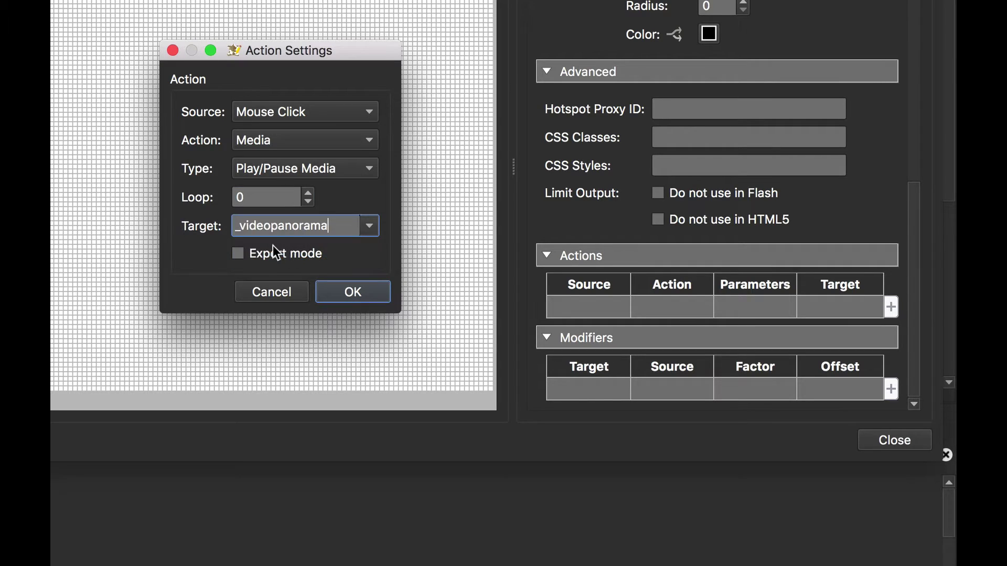
{"action": "left_click", "coordinate": [363, 296]}
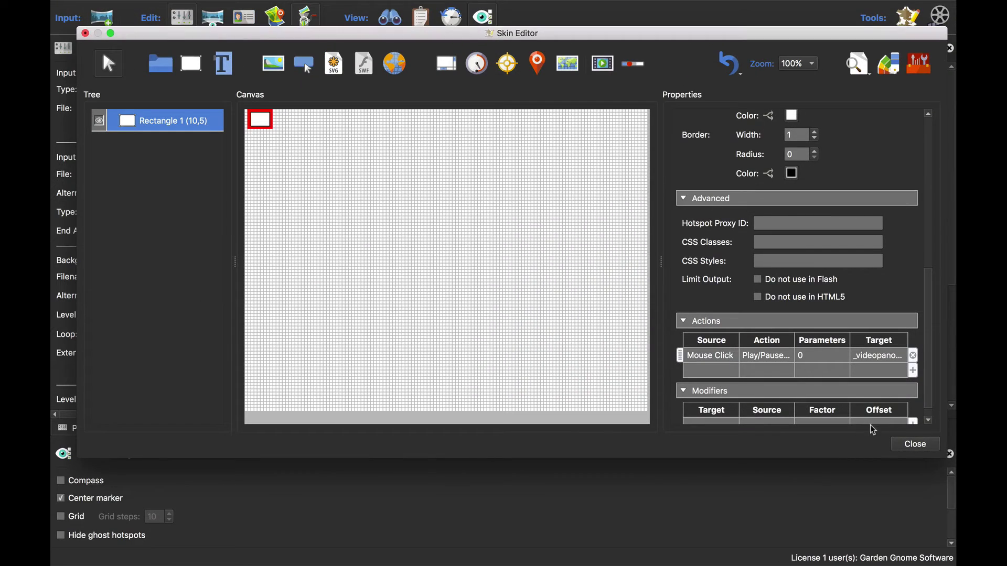
Close the skin editor and save the skin as "skin" in the 360_video folder on the Desktop
{"action": "left_click", "coordinate": [914, 443]}
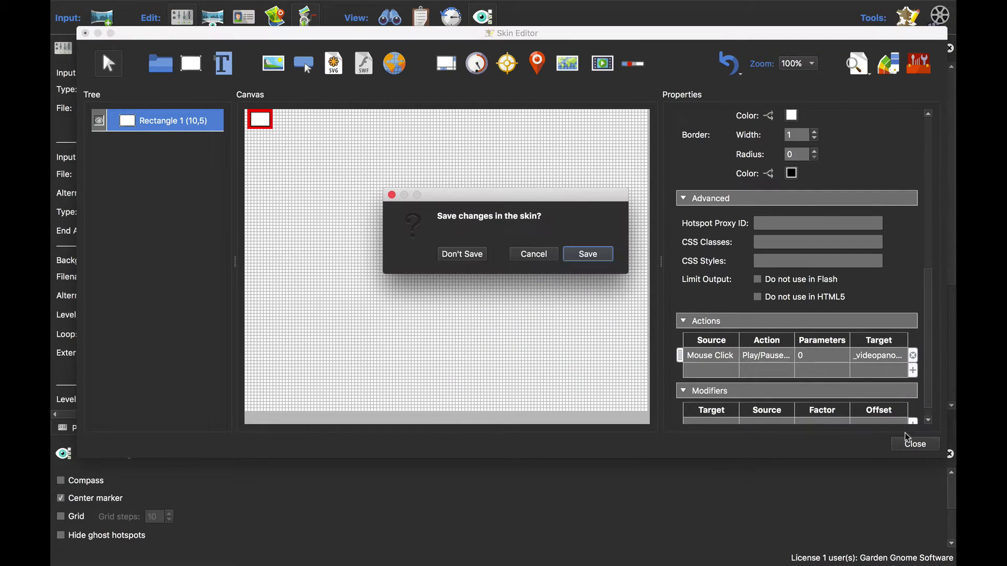
{"action": "left_click", "coordinate": [596, 256]}
{"action": "left_click", "coordinate": [317, 224]}
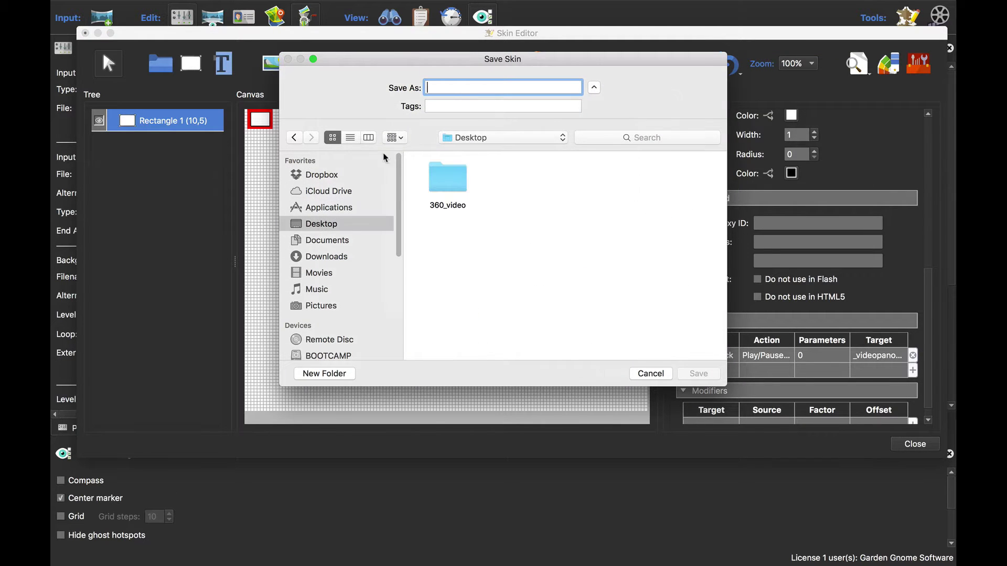
{"action": "double_click", "coordinate": [446, 178]}
{"action": "left_click", "coordinate": [456, 87]}
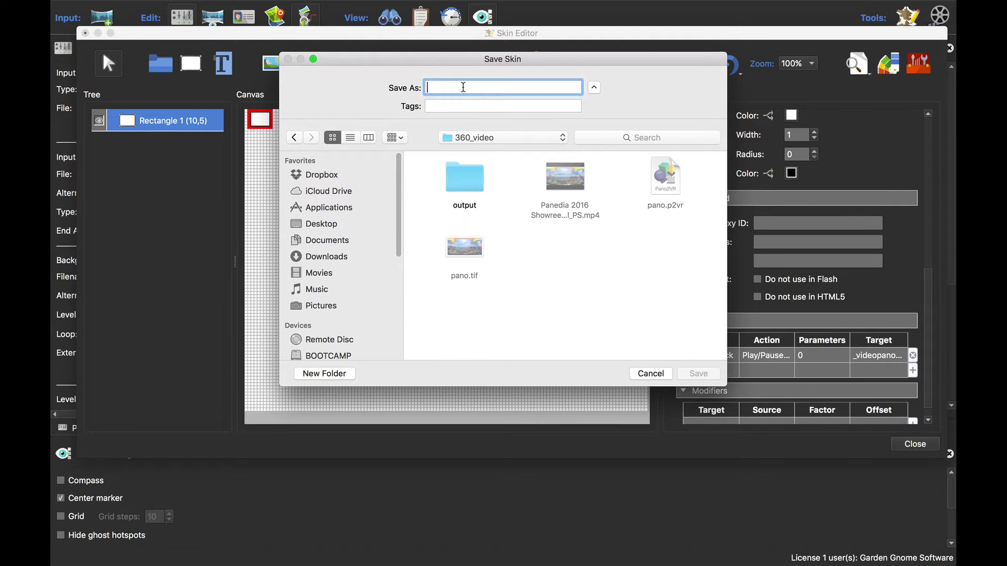
{"action": "type", "text": "skin"}
{"action": "key", "text": "Return"}
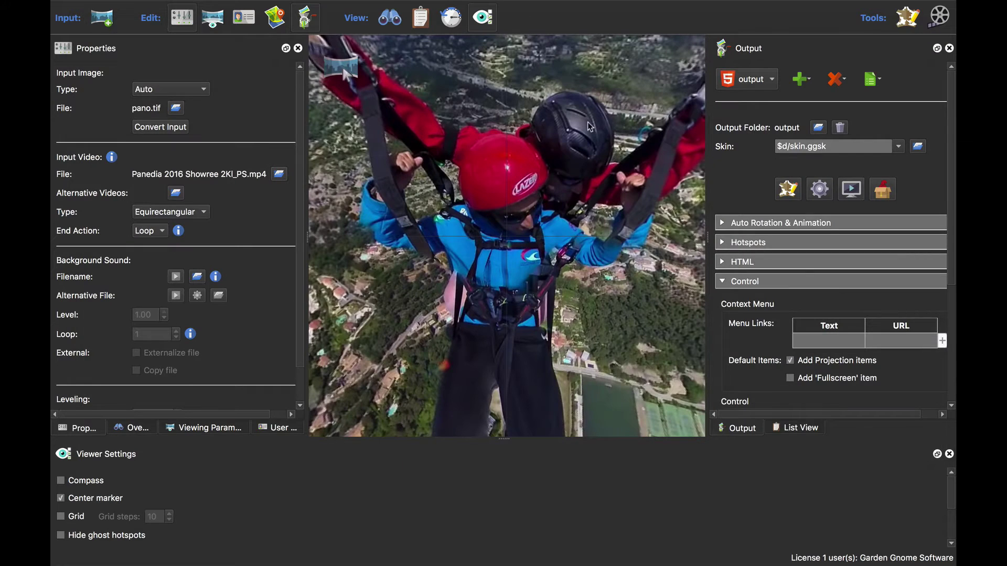
Regenerate the HTML5 output with the new skin, overwriting the existing output, preview it in the browser, and close the preview
{"action": "left_click", "coordinate": [814, 198]}
{"action": "key", "text": "Return"}
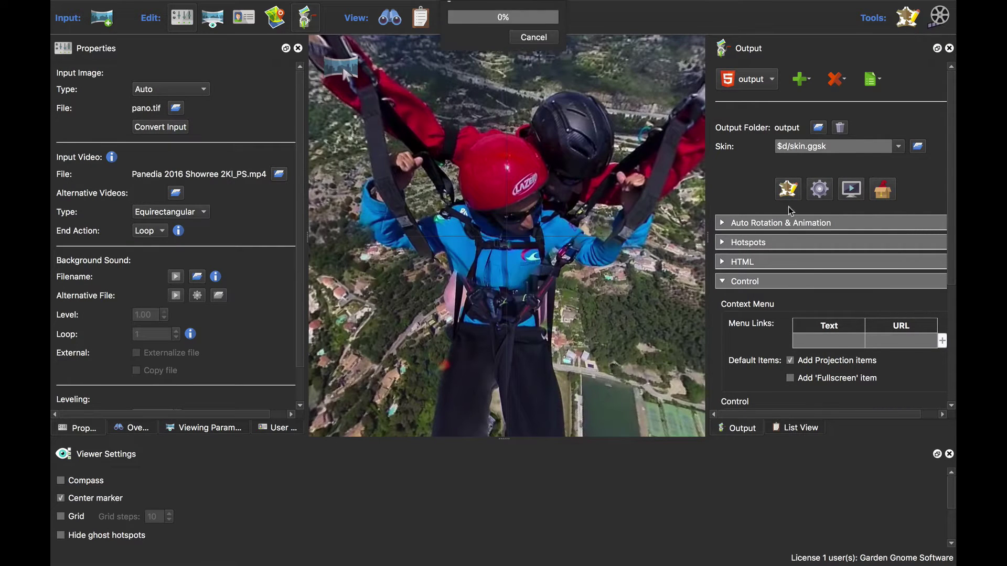
{"action": "left_click", "coordinate": [851, 194]}
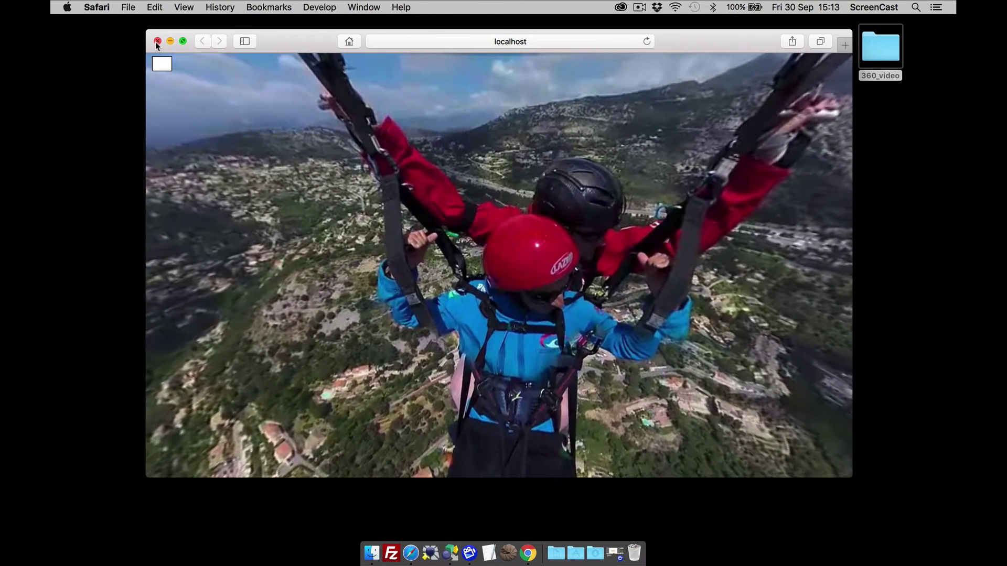
{"action": "left_click", "coordinate": [157, 42]}
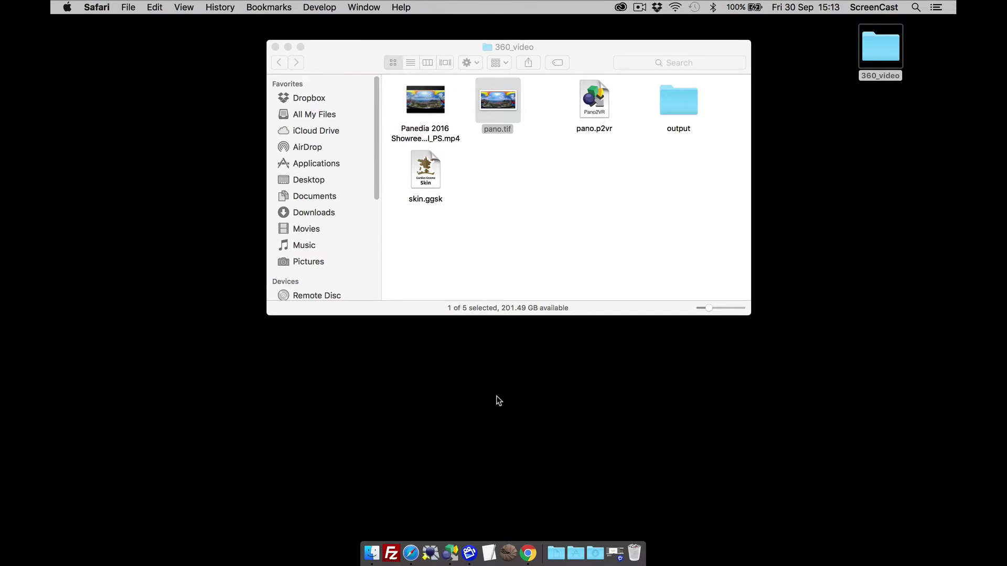
Return to Pano2VR, reopen the skin, and place a seekbar near the canvas's lower-right corner at about X 381, Y 454, anchored bottom-right
{"action": "left_click", "coordinate": [451, 548]}
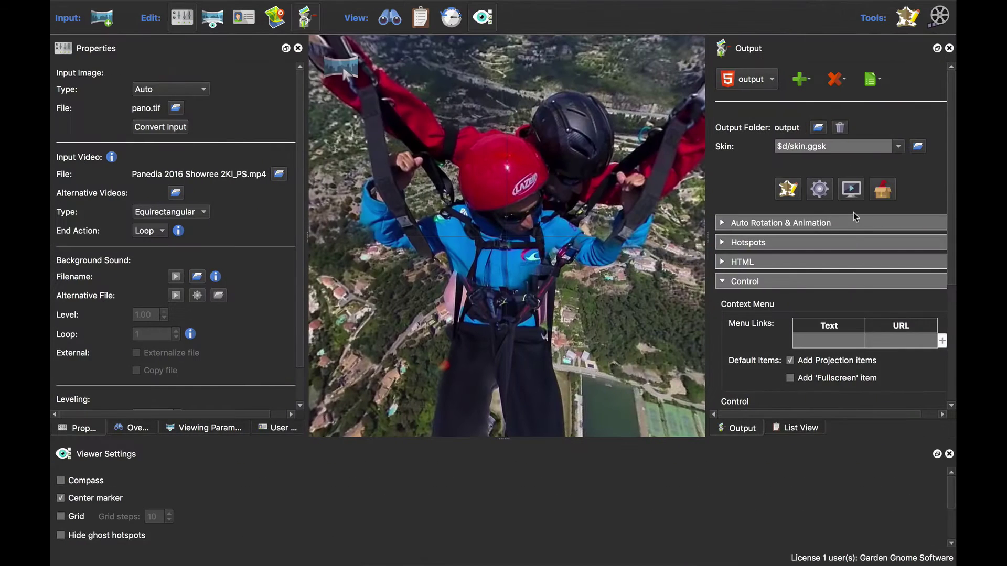
{"action": "left_click", "coordinate": [788, 190]}
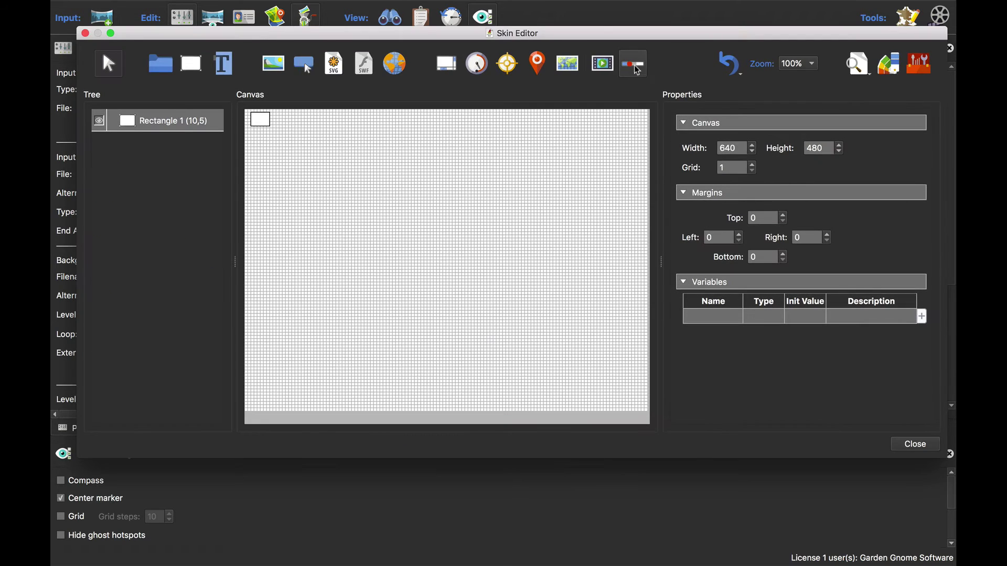
{"action": "left_click", "coordinate": [483, 329]}
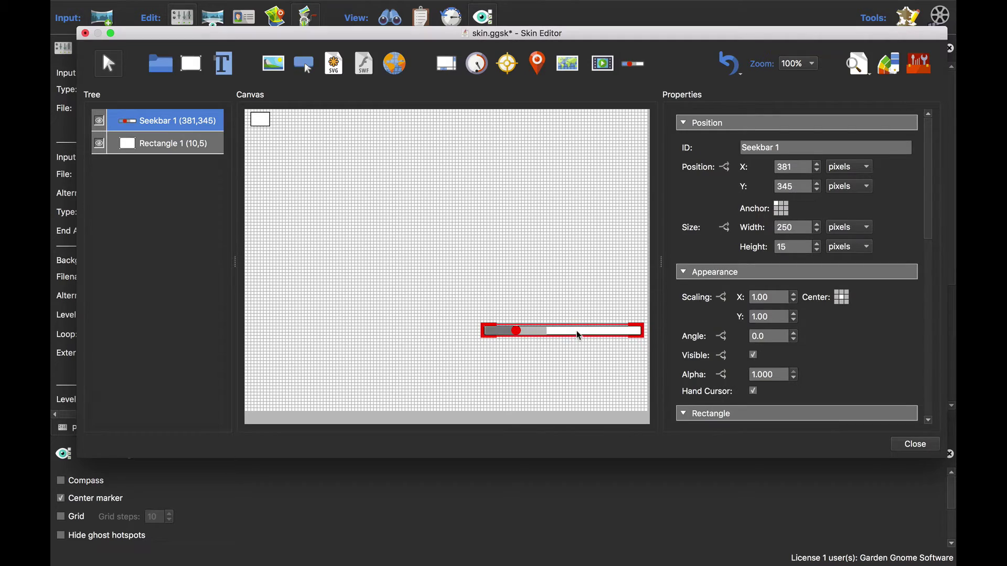
{"action": "left_click_drag", "start_coordinate": [580, 336], "coordinate": [578, 406]}
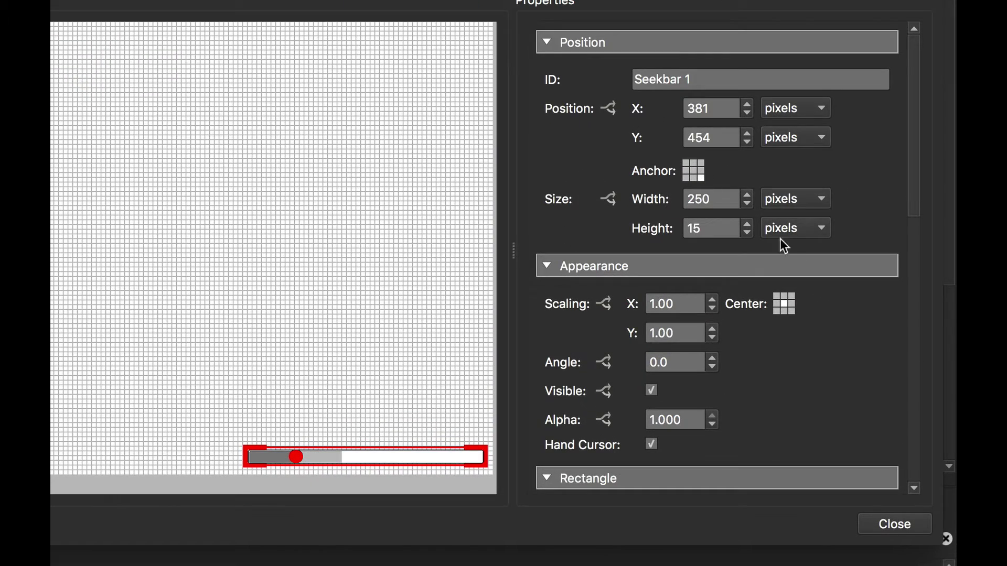
Assign _videopanorama as the seekbar's media element, then close the skin editor and save the skin changes
{"action": "scroll", "coordinate": [850, 405], "scroll_direction": "down", "scroll_amount": 10}
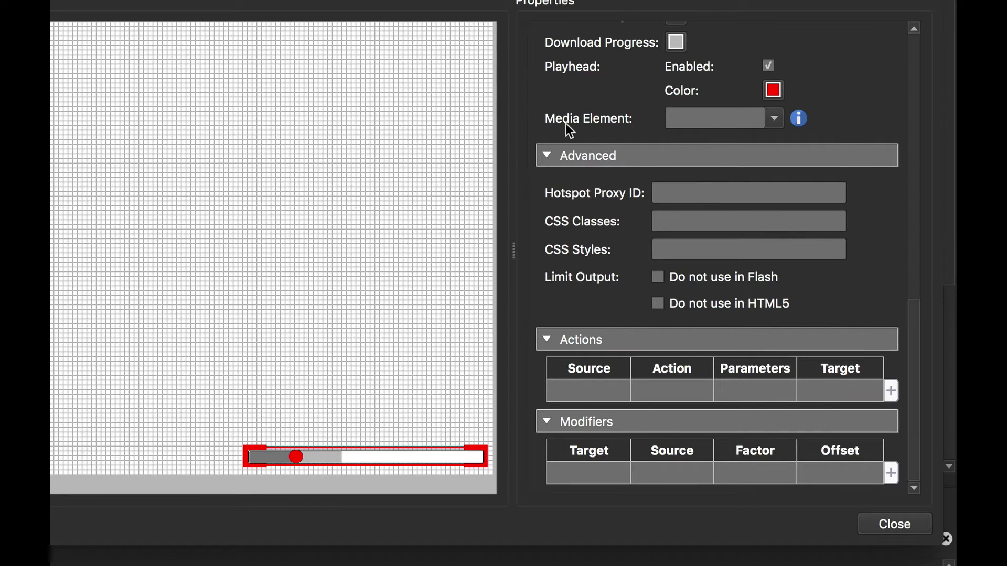
{"action": "left_click", "coordinate": [774, 121]}
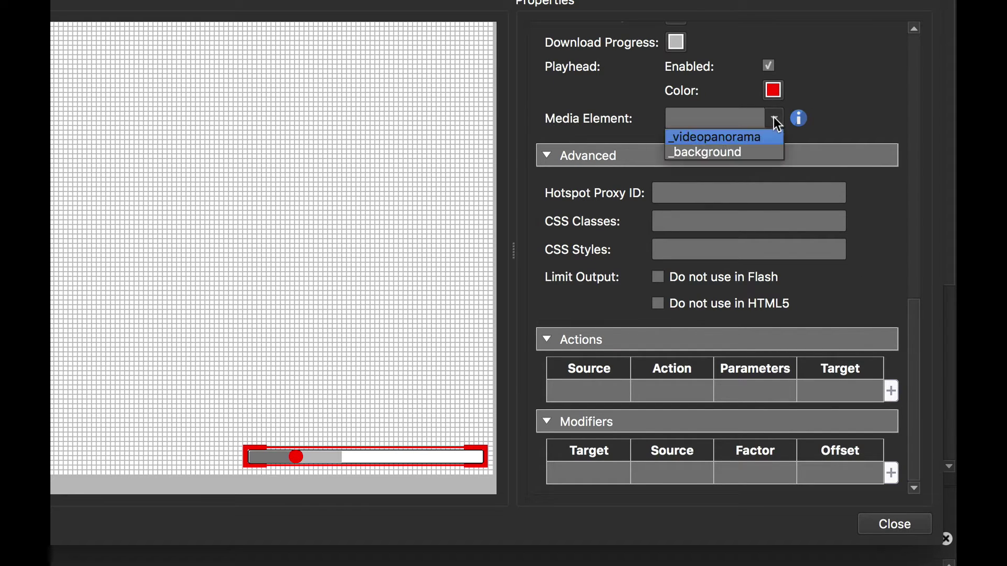
{"action": "left_click", "coordinate": [725, 138]}
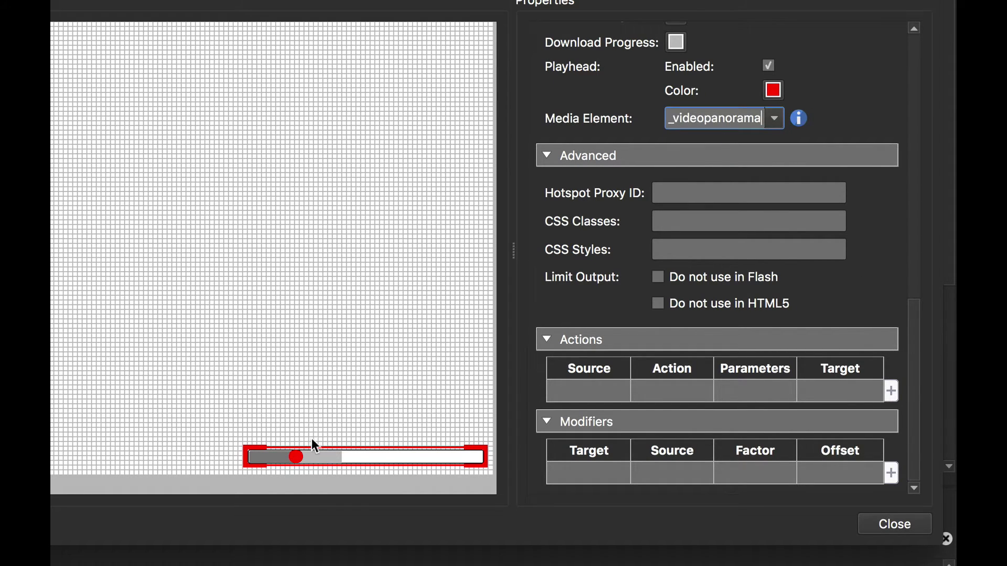
{"action": "left_click", "coordinate": [895, 525]}
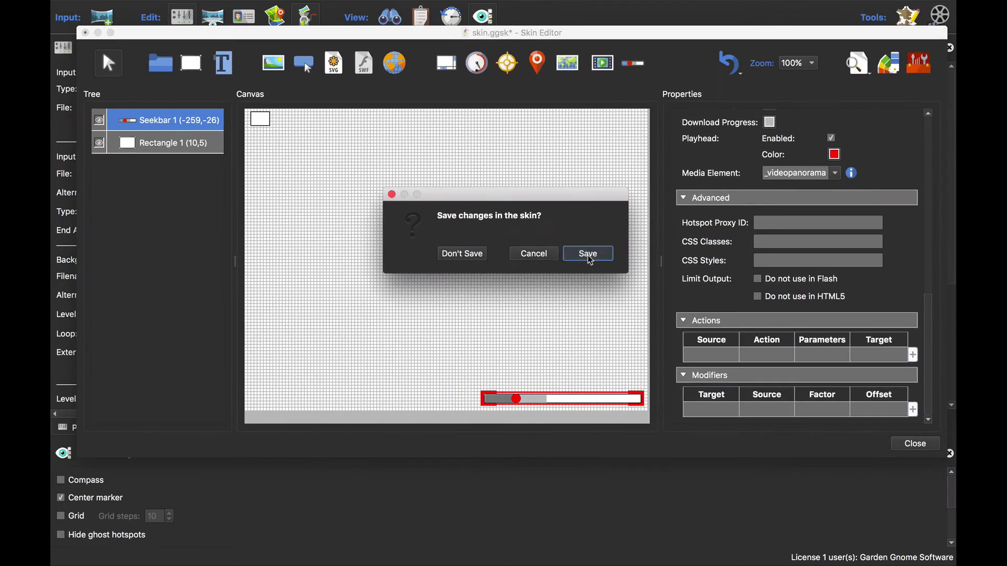
{"action": "left_click", "coordinate": [399, 240]}
Regenerate the output, test the seekbar by jumping to several points of the video in the browser preview, and close the preview
{"action": "left_click", "coordinate": [819, 189]}
{"action": "left_click", "coordinate": [594, 288]}
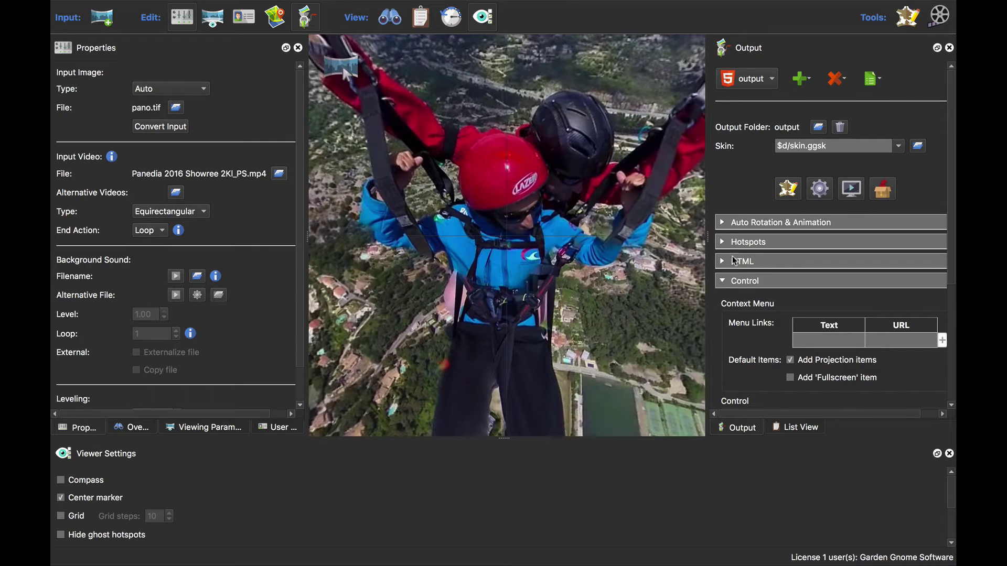
{"action": "left_click", "coordinate": [852, 190]}
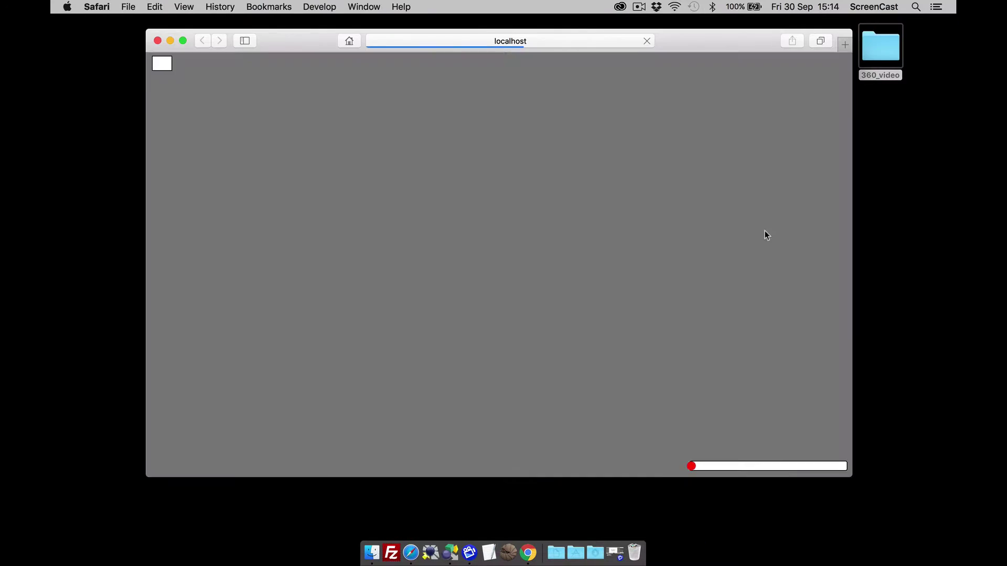
{"action": "left_click", "coordinate": [715, 467]}
{"action": "left_click", "coordinate": [755, 467]}
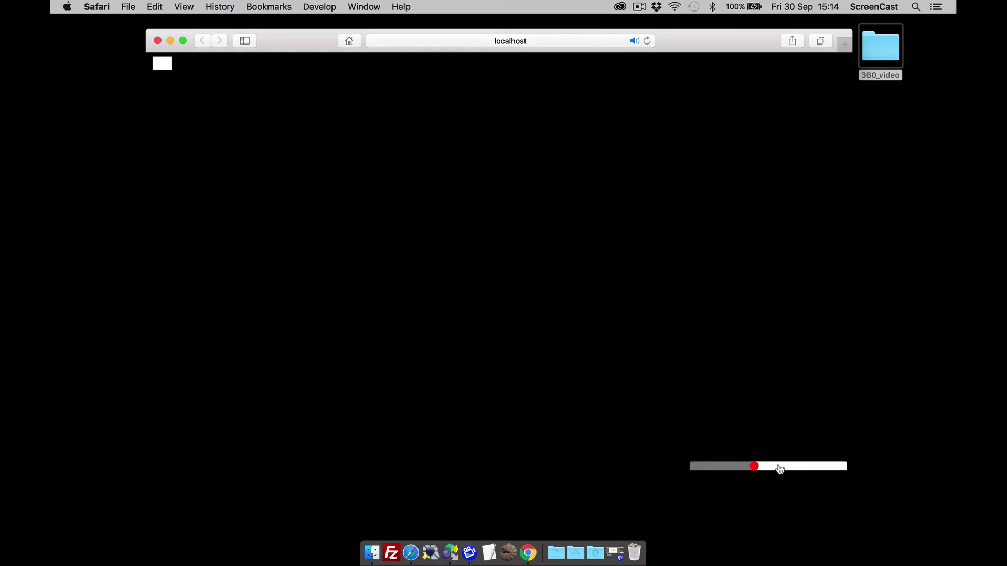
{"action": "left_click", "coordinate": [802, 468]}
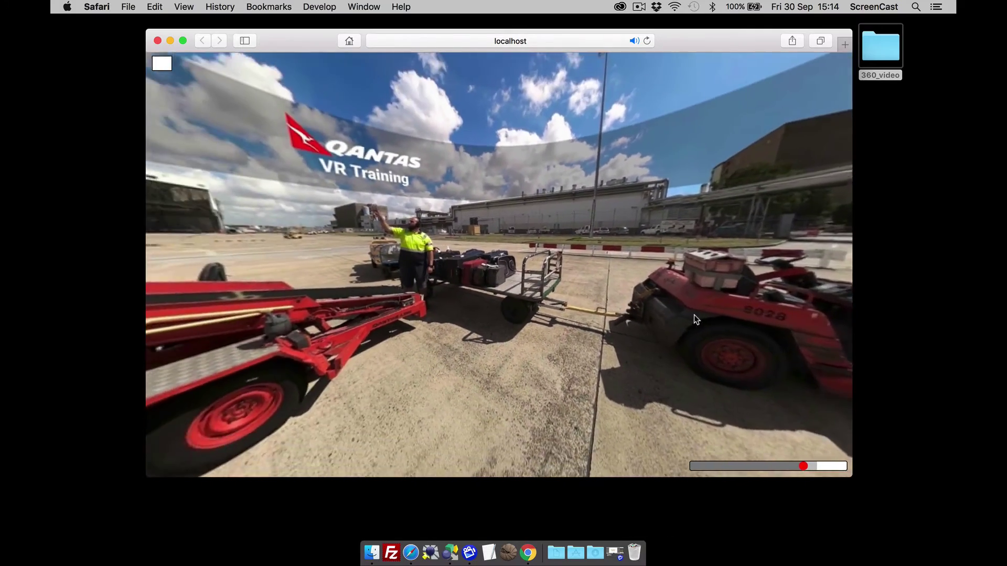
{"action": "left_click", "coordinate": [726, 466]}
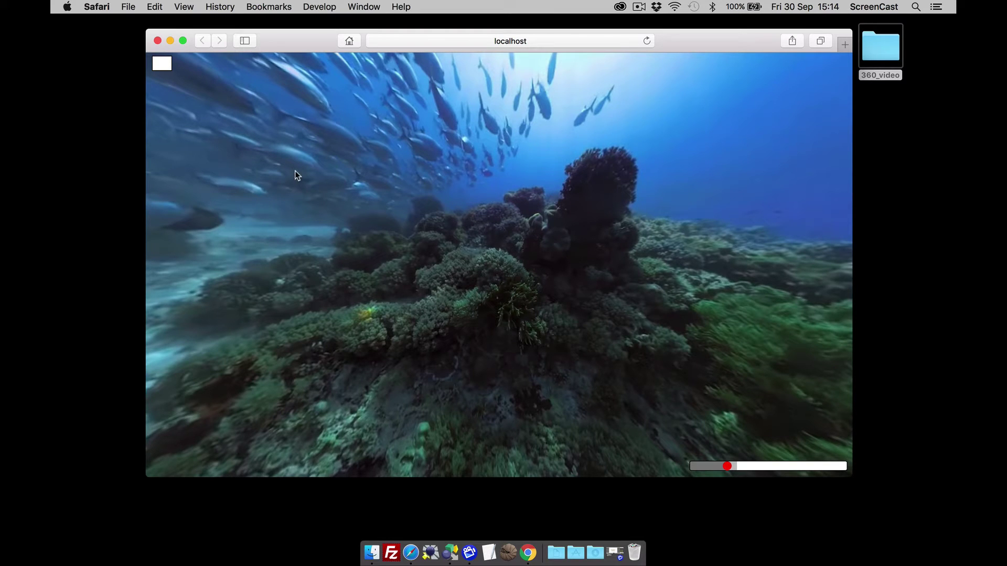
{"action": "left_click", "coordinate": [157, 41]}
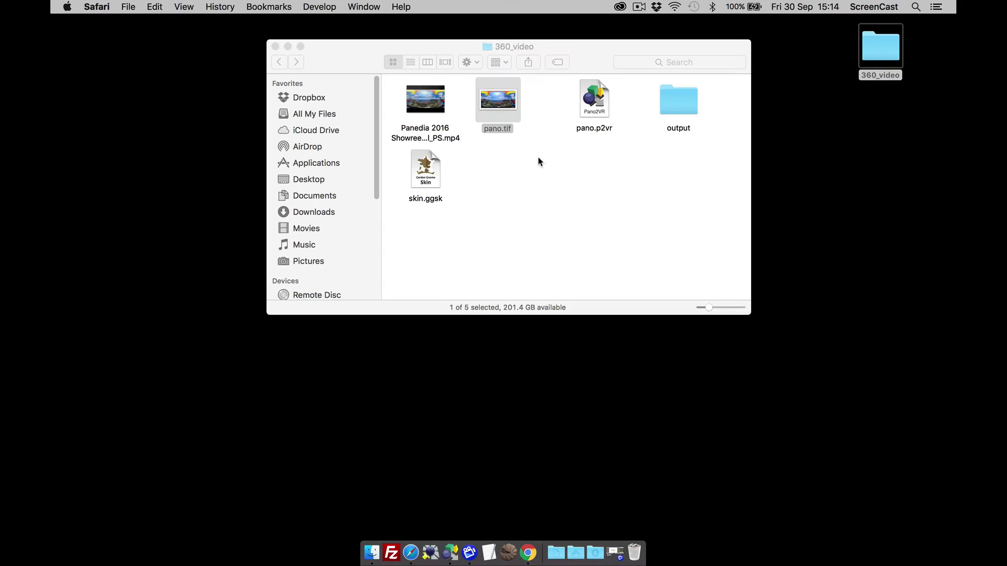
Return to Pano2VR, open the Animation Editor, and create a new 182.8 s clip
{"action": "left_click", "coordinate": [454, 551]}
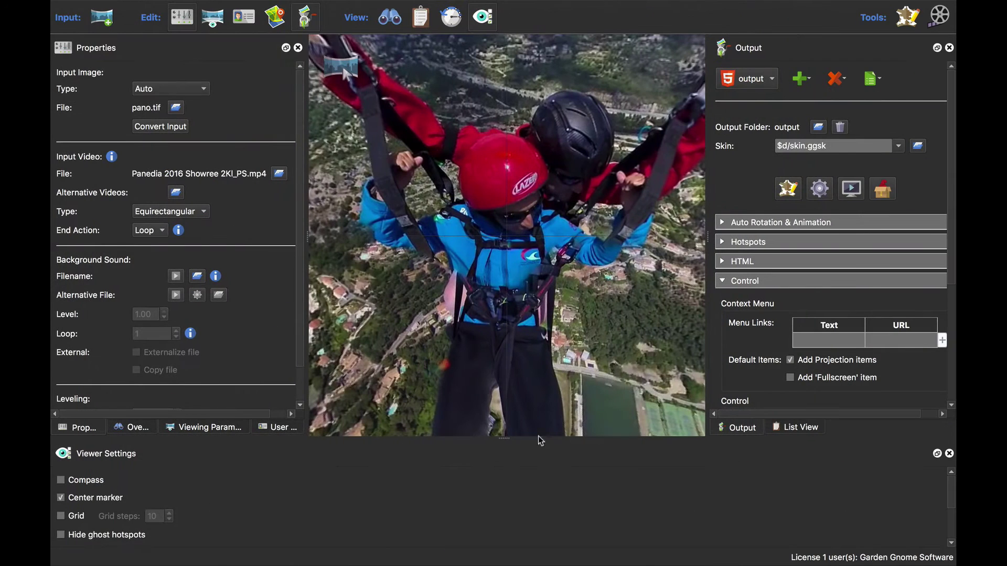
{"action": "left_click", "coordinate": [940, 17]}
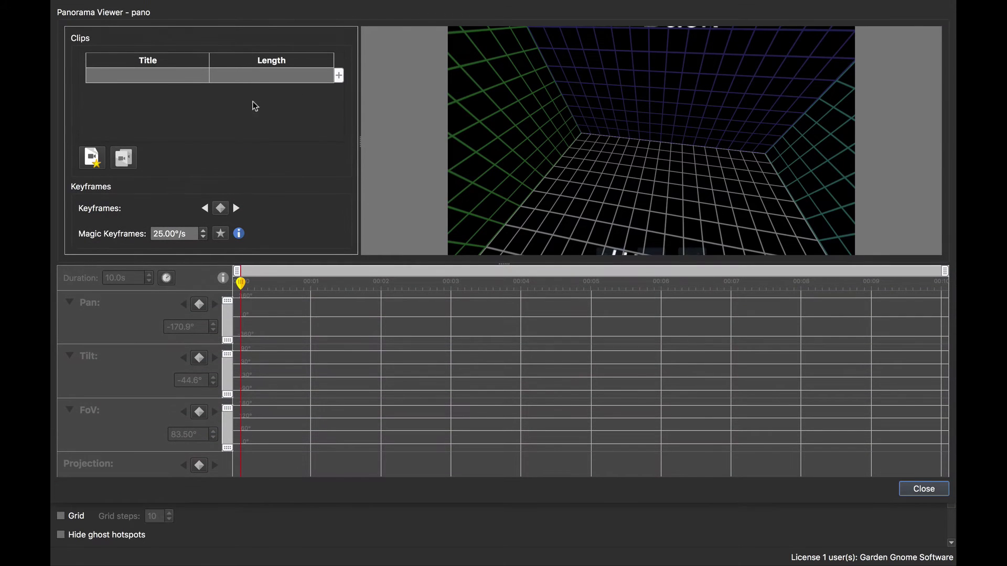
{"action": "left_click", "coordinate": [94, 157]}
{"action": "left_click", "coordinate": [195, 130]}
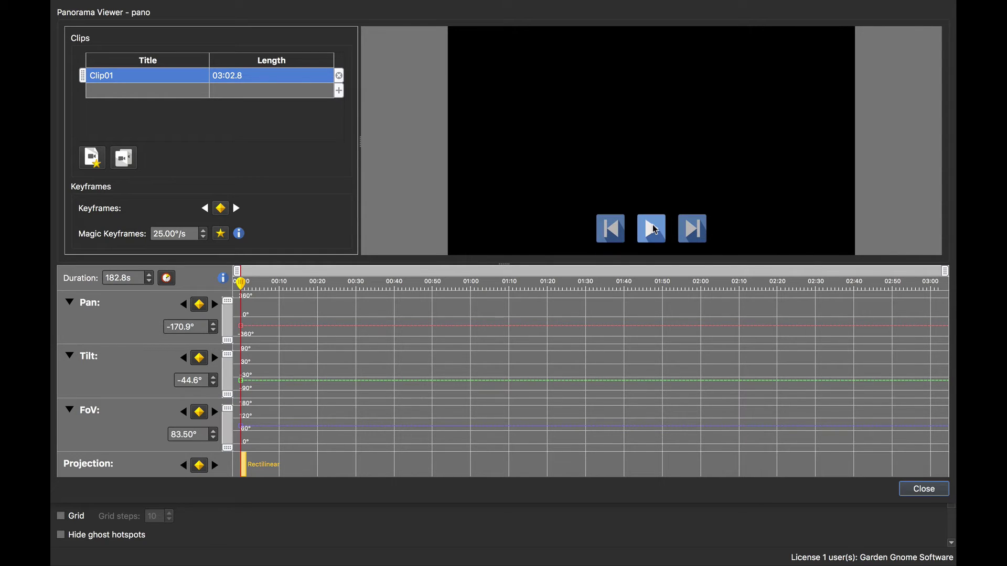
Play the clip and scrub through its timeline, leaving the playhead at about 6 seconds
{"action": "left_click", "coordinate": [656, 230]}
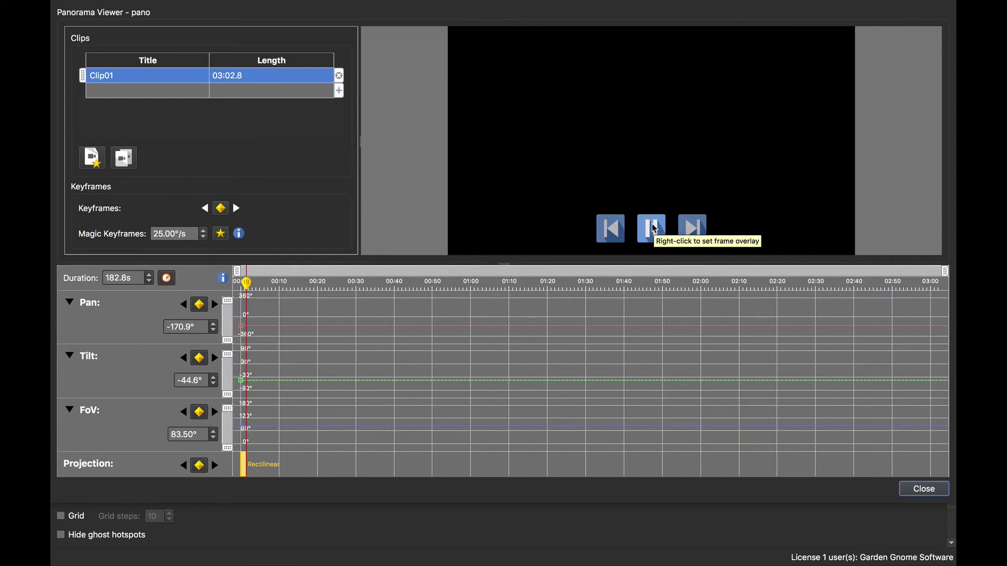
{"action": "left_click", "coordinate": [316, 286]}
{"action": "left_click", "coordinate": [396, 286]}
{"action": "left_click", "coordinate": [466, 286]}
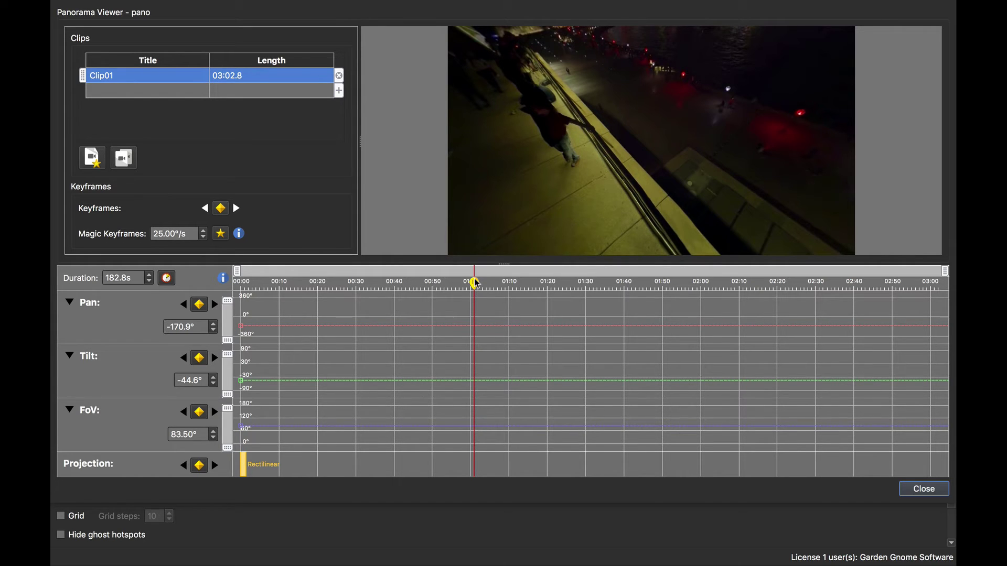
{"action": "left_click_drag", "start_coordinate": [475, 284], "coordinate": [276, 288]}
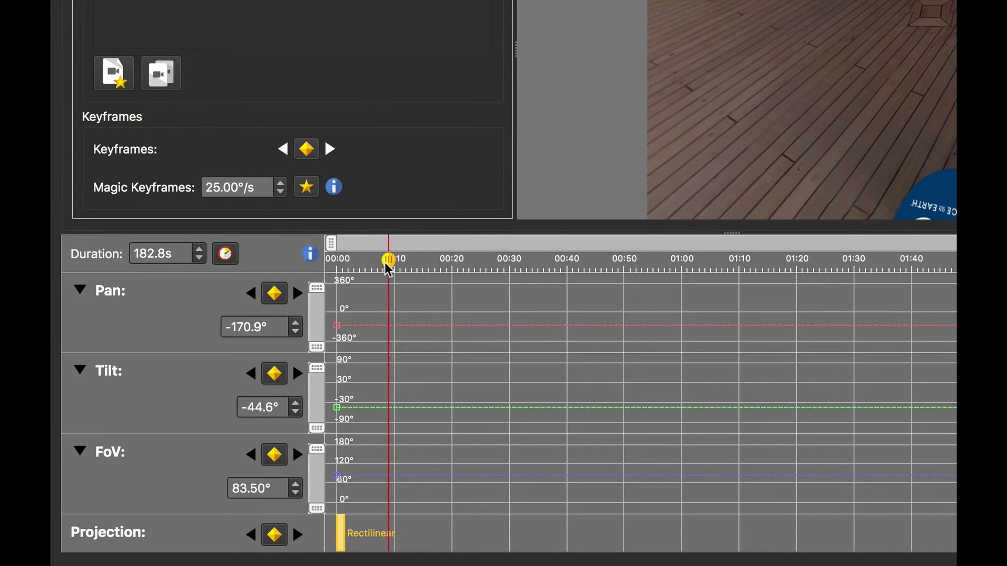
{"action": "mouse_move", "coordinate": [386, 265]}
{"action": "left_mouse_down"}
{"action": "mouse_move", "coordinate": [358, 265]}
{"action": "mouse_move", "coordinate": [373, 270]}
{"action": "left_mouse_up"}
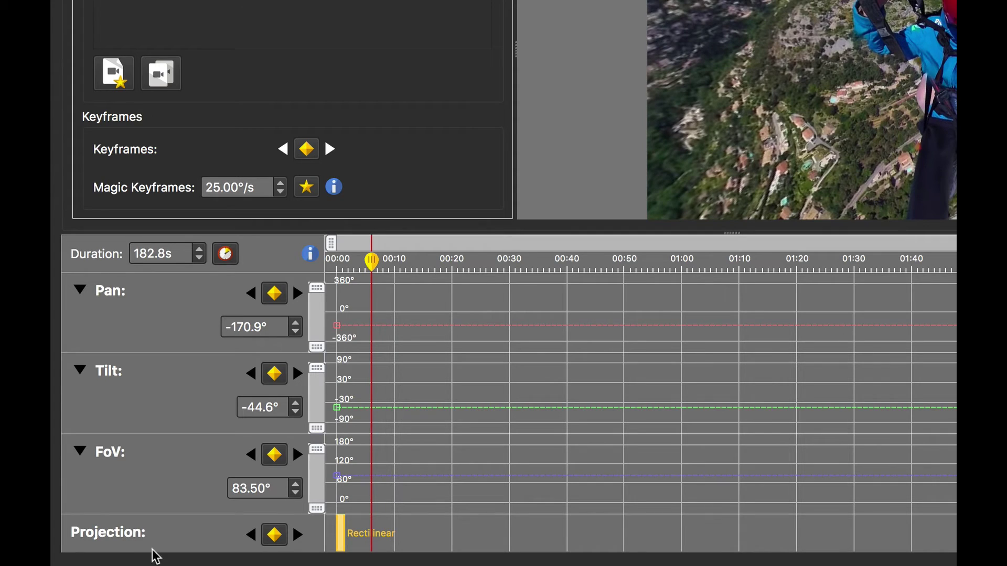
Add a Stereographic projection keyframe at about 6 seconds and a pan, tilt and FoV keyframe at about 8 seconds
{"action": "double_click", "coordinate": [371, 540]}
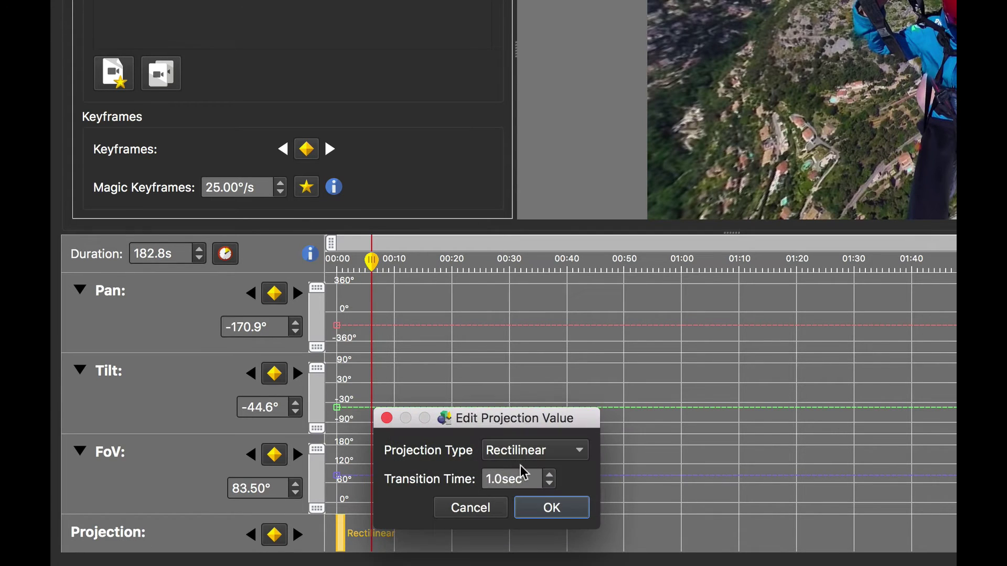
{"action": "left_click", "coordinate": [532, 451]}
{"action": "left_click", "coordinate": [546, 474]}
{"action": "left_click", "coordinate": [553, 509]}
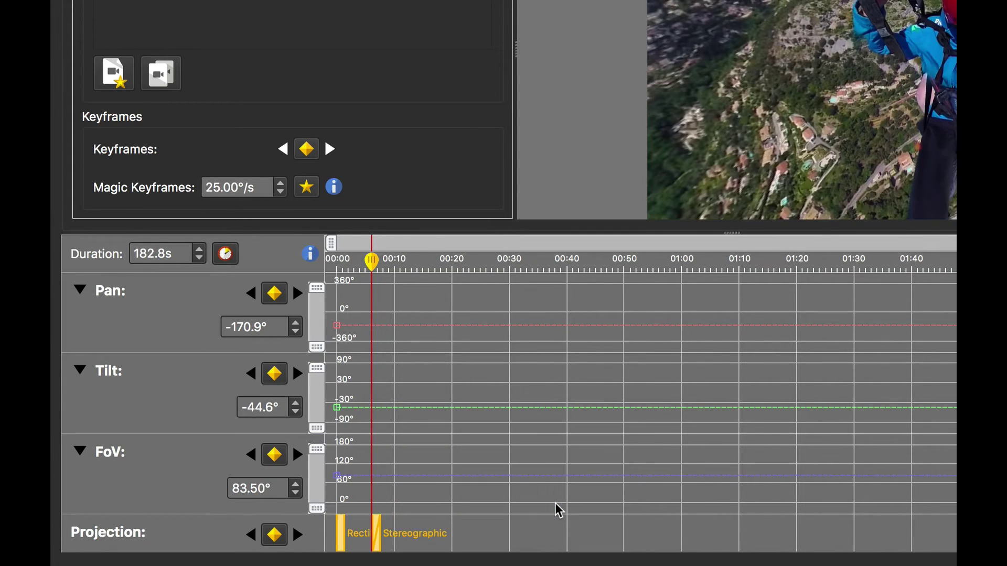
{"action": "key", "text": "space"}
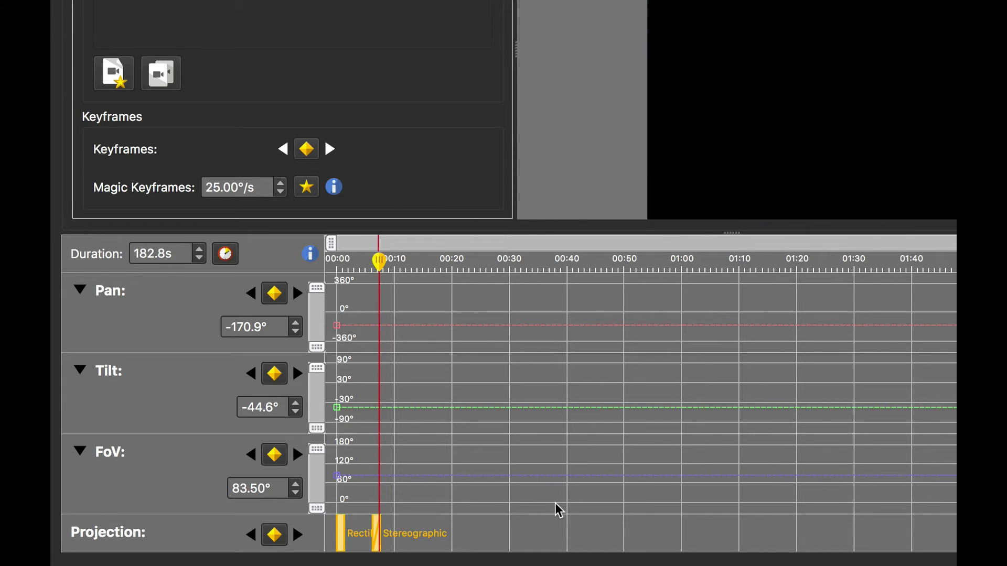
{"action": "left_click", "coordinate": [307, 149]}
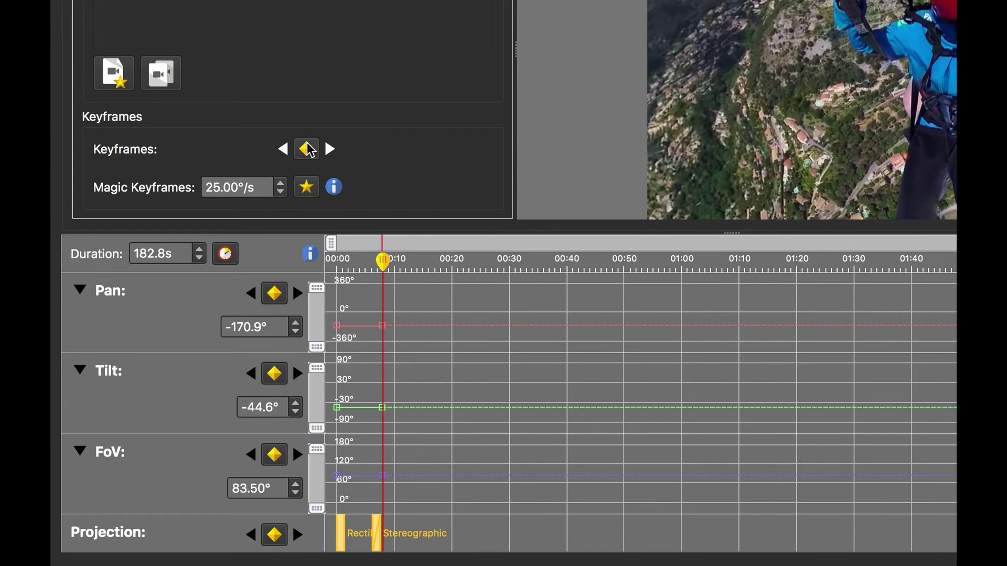
Add a little-planet keyframe at about 12 seconds with pan -173.5°, tilt -90.0° and FoV 270.00°
{"action": "mouse_move", "coordinate": [789, 168]}
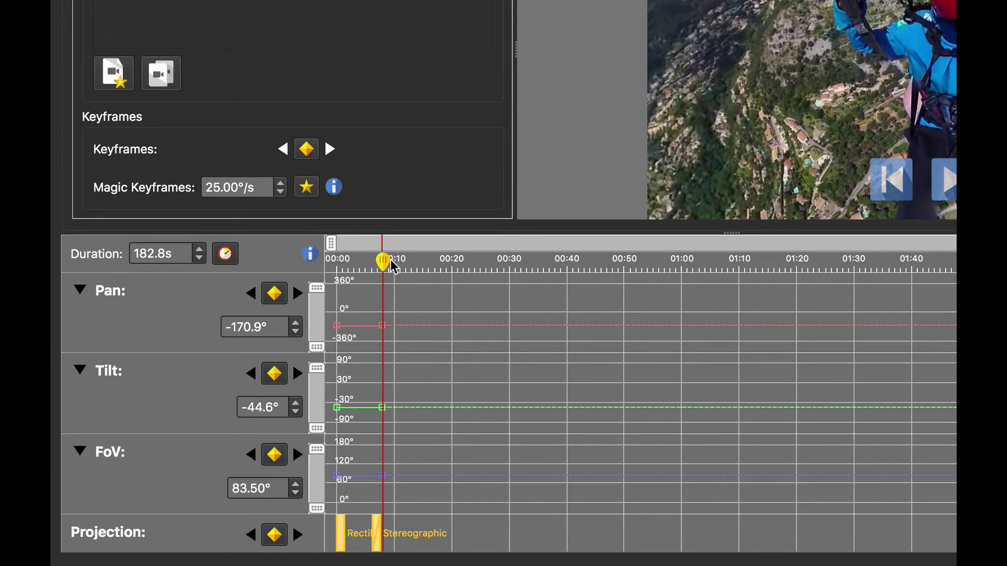
{"action": "left_click_drag", "start_coordinate": [393, 266], "coordinate": [409, 266]}
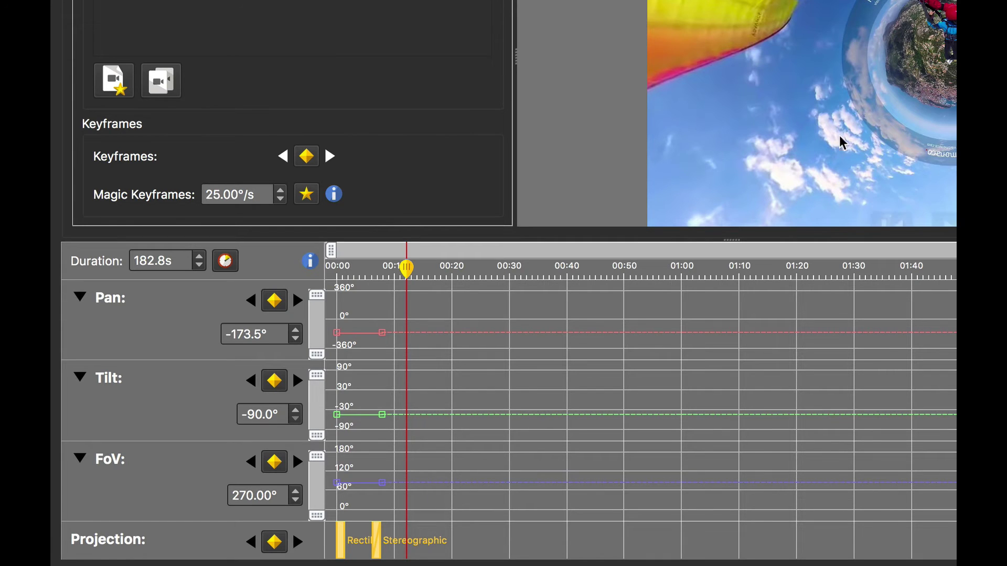
{"action": "left_click", "coordinate": [309, 157]}
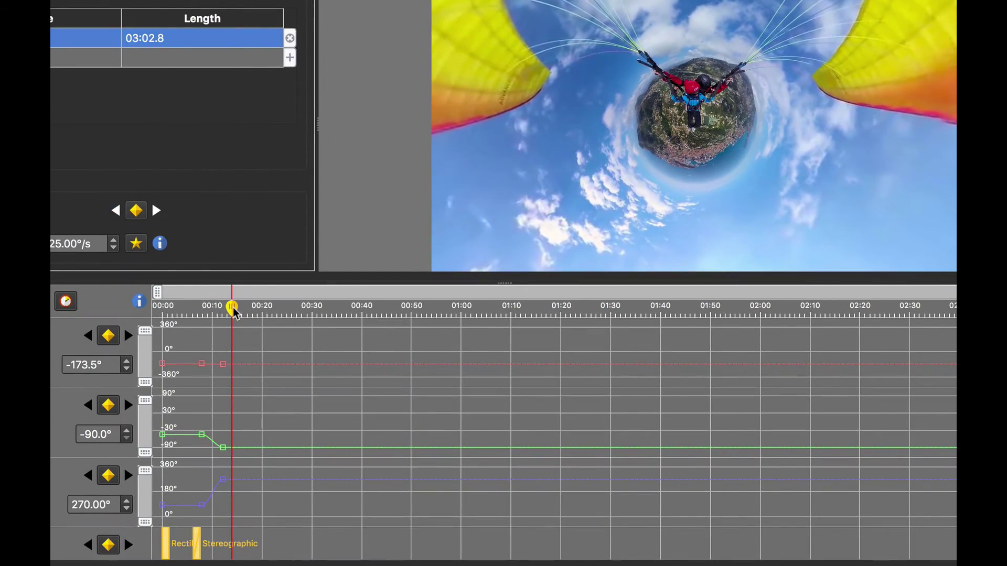
Add a keyframe holding the current view at about 20 seconds, along with a Fisheye projection keyframe at the same time
{"action": "left_click_drag", "start_coordinate": [183, 330], "coordinate": [197, 335]}
{"action": "left_click_drag", "start_coordinate": [246, 312], "coordinate": [264, 313]}
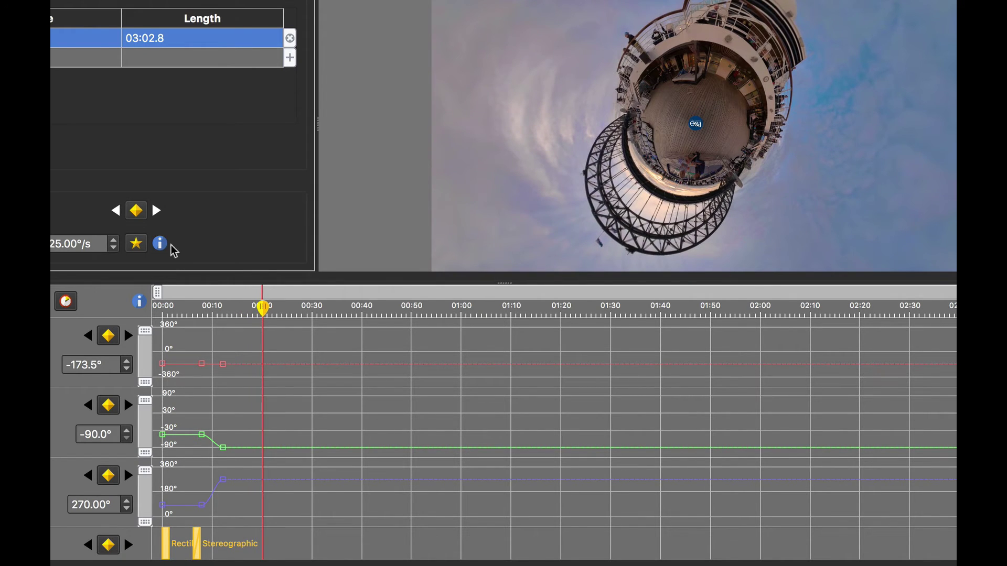
{"action": "left_click", "coordinate": [136, 210]}
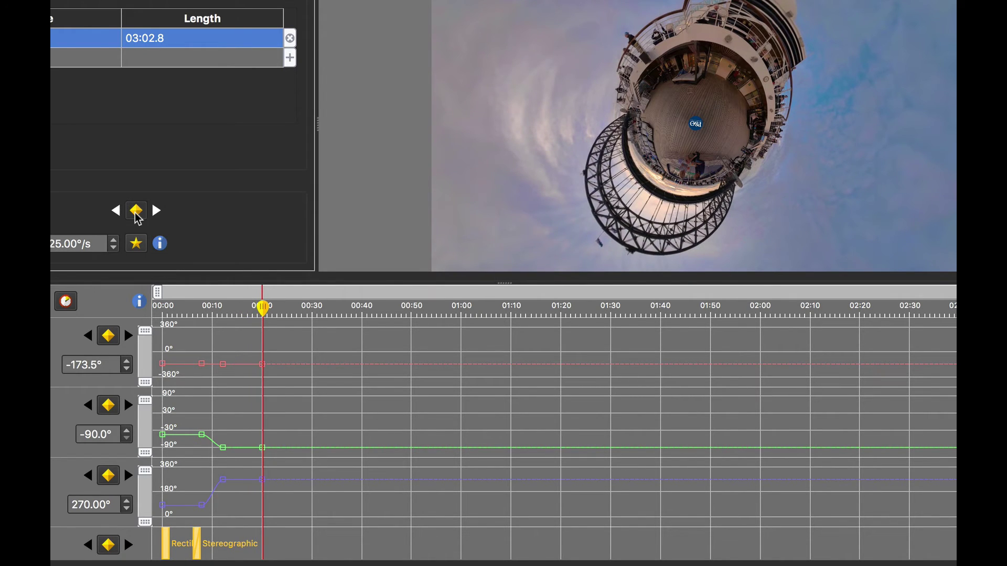
{"action": "double_click", "coordinate": [262, 546]}
{"action": "left_click", "coordinate": [389, 478]}
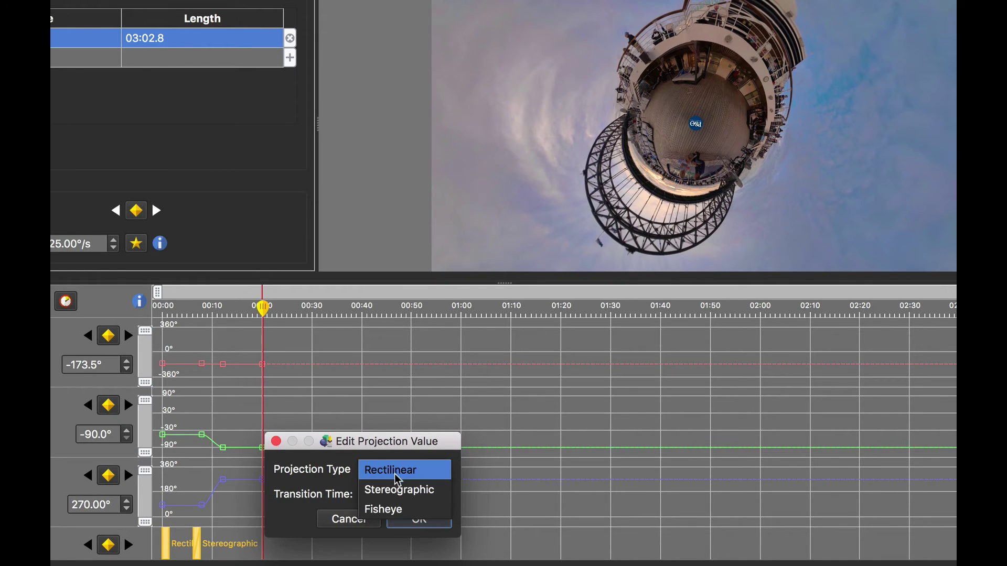
{"action": "left_click", "coordinate": [404, 509]}
{"action": "left_click", "coordinate": [421, 519]}
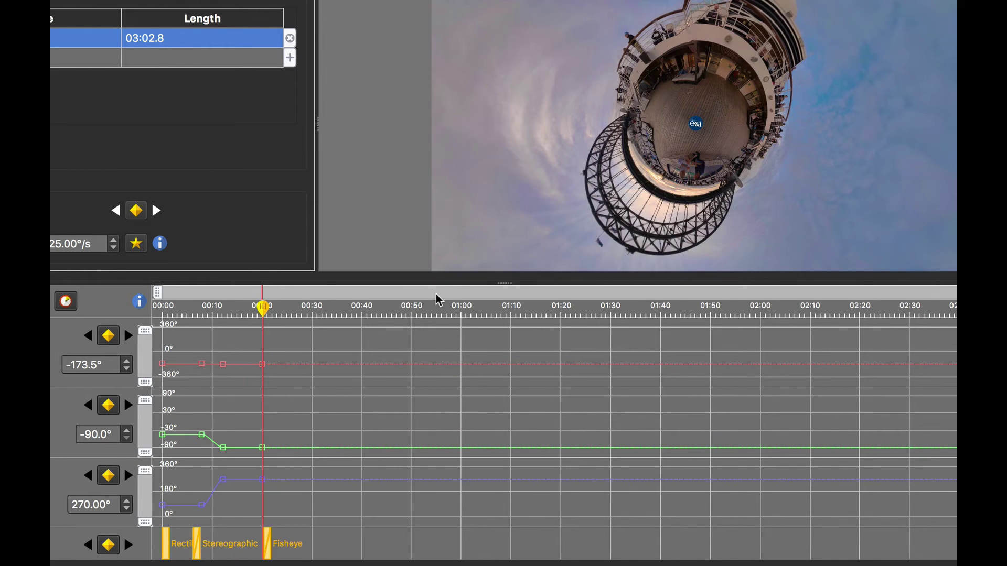
Play the clip to about 22 seconds, add a keyframe with pan 3.2°, tilt -18.8° and FoV 103.05°, and close the Animation Editor
{"action": "key", "text": "space"}
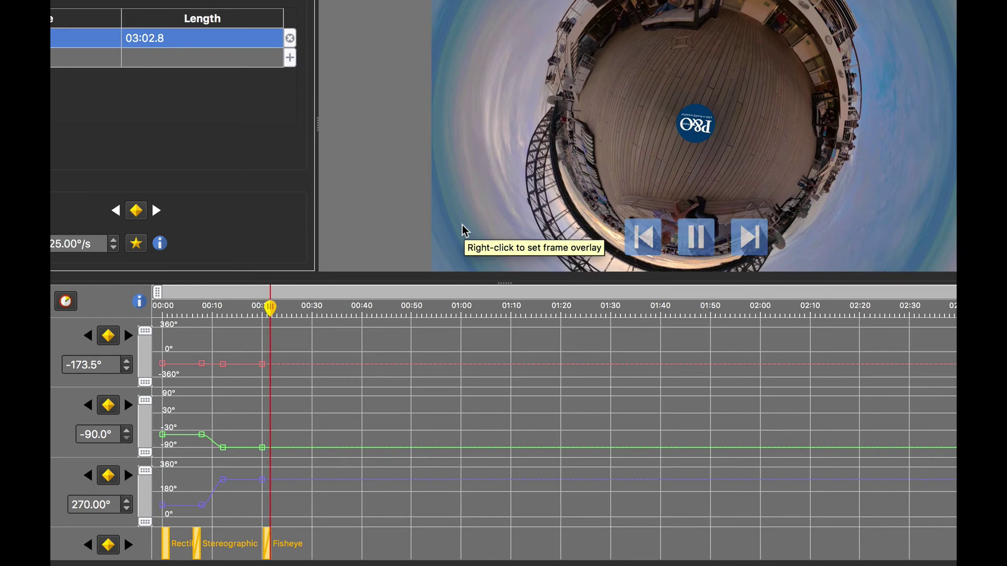
{"action": "key", "text": "space"}
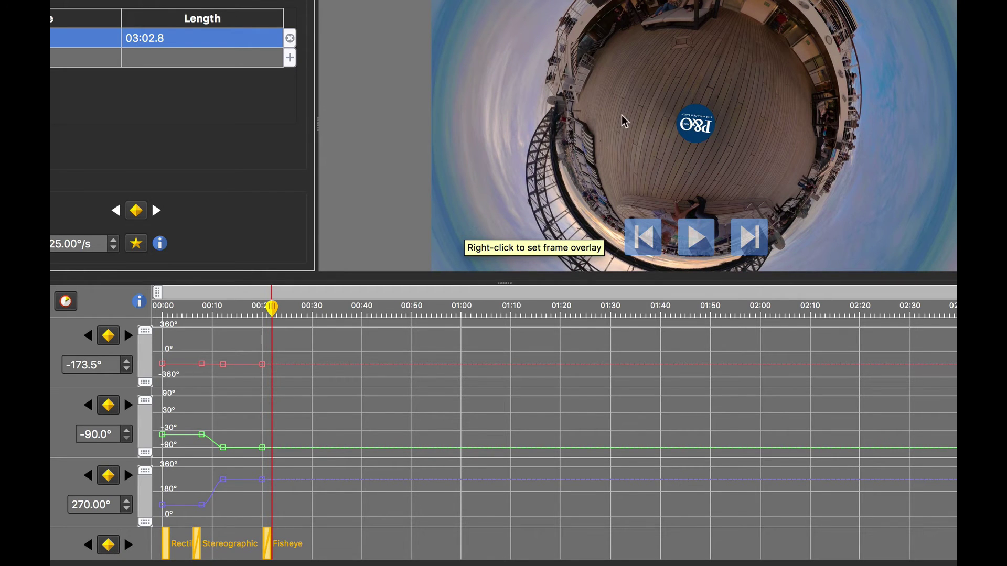
{"action": "left_click_drag", "start_coordinate": [598, 93], "coordinate": [476, 163]}
{"action": "left_click", "coordinate": [135, 210]}
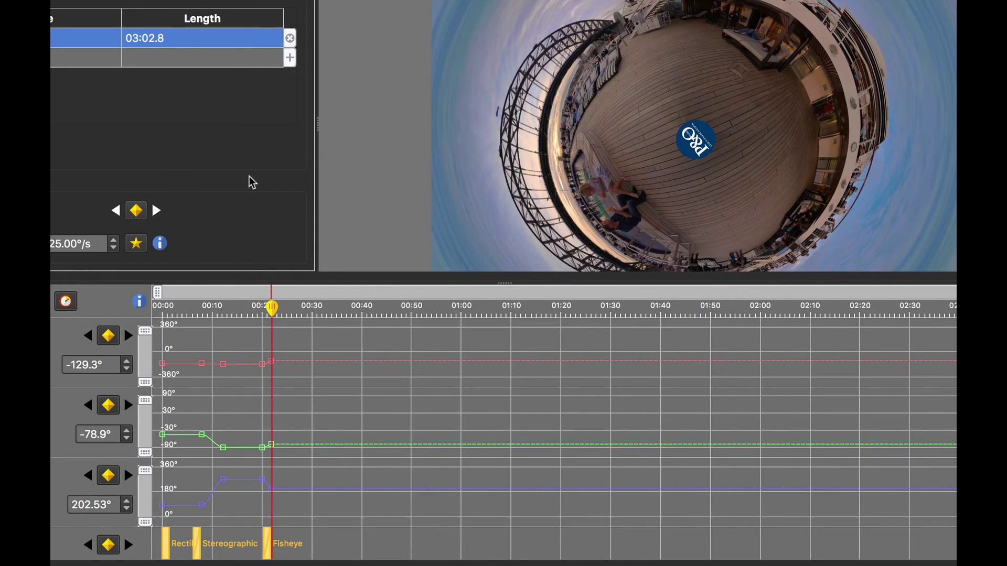
{"action": "left_click_drag", "start_coordinate": [594, 141], "coordinate": [723, 166]}
{"action": "scroll", "coordinate": [713, 176], "scroll_direction": "up", "scroll_amount": 5}
{"action": "scroll", "coordinate": [715, 175], "scroll_direction": "down", "scroll_amount": 4}
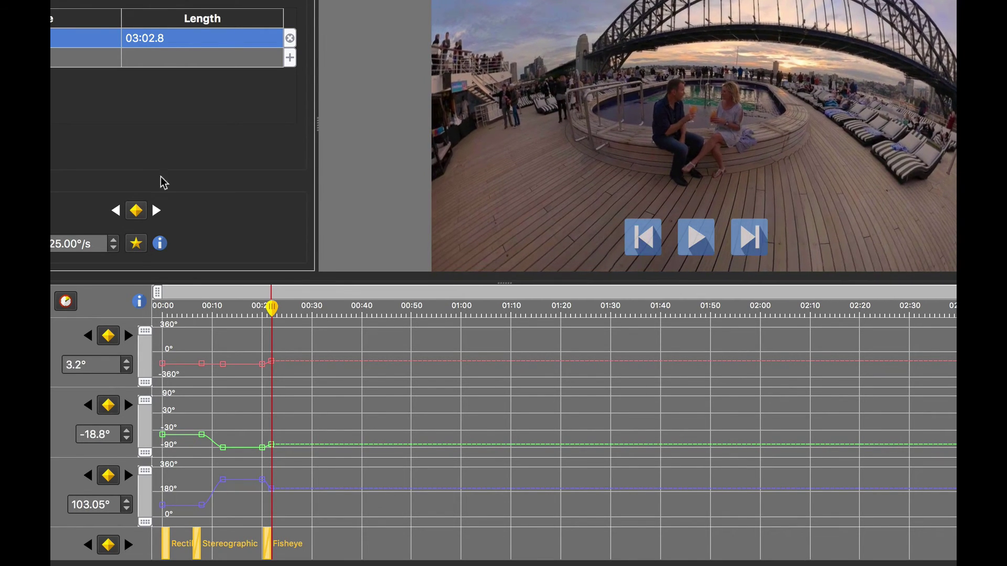
{"action": "left_click", "coordinate": [138, 215]}
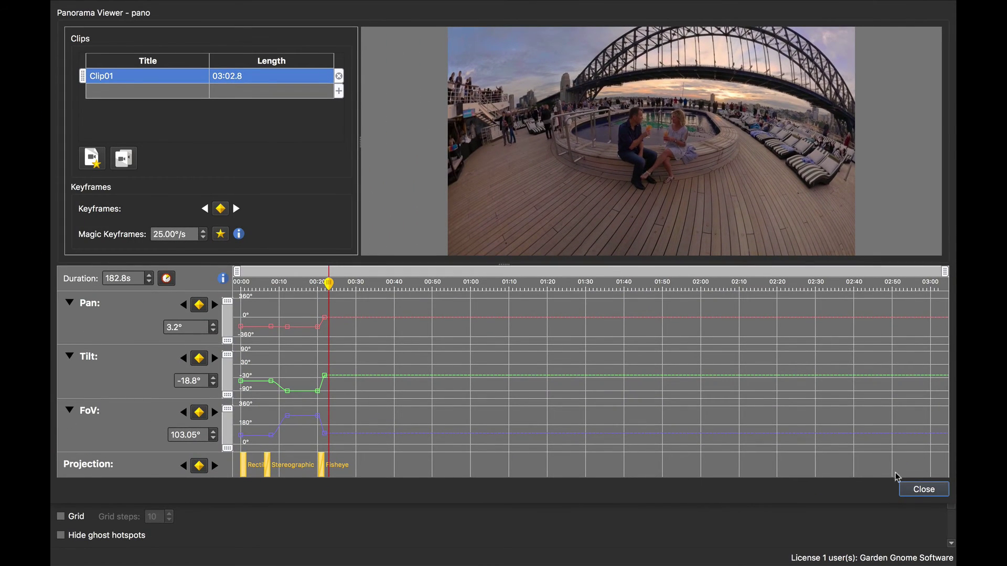
{"action": "left_click", "coordinate": [920, 490]}
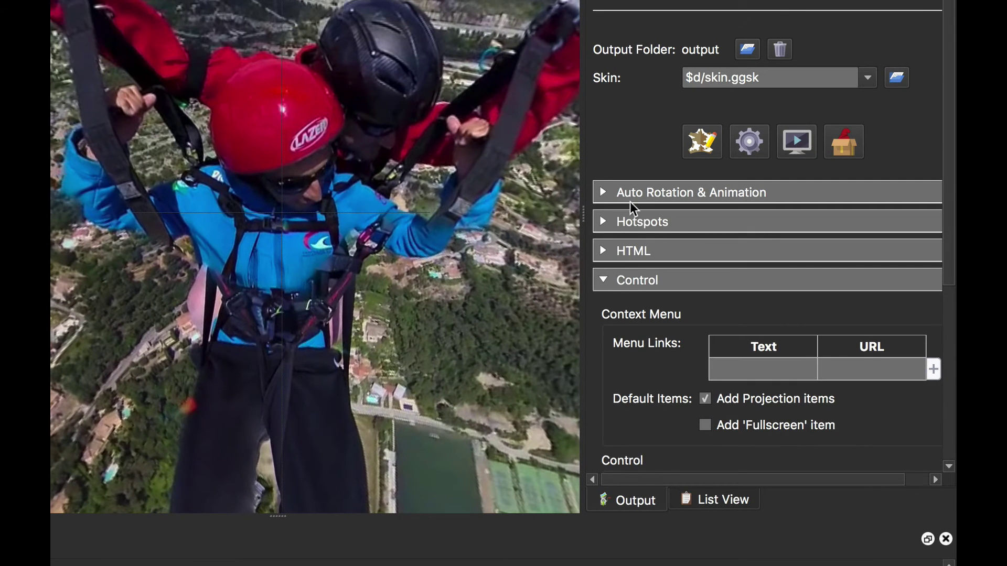
Enable Auto Rotation for the HTML5 output with Start after fully loaded, and enable Animation
{"action": "left_click", "coordinate": [603, 193]}
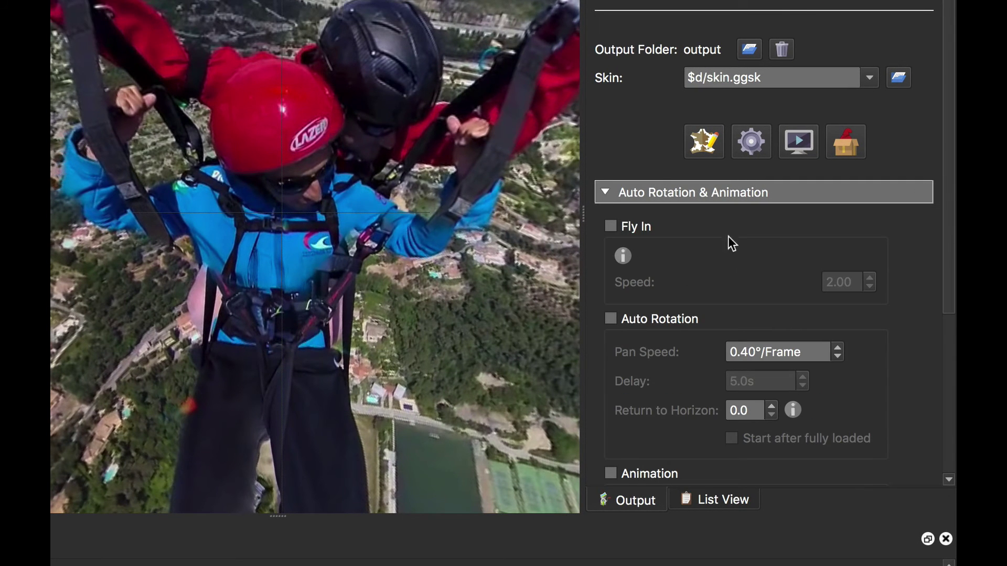
{"action": "scroll", "coordinate": [790, 240], "scroll_direction": "down", "scroll_amount": 5}
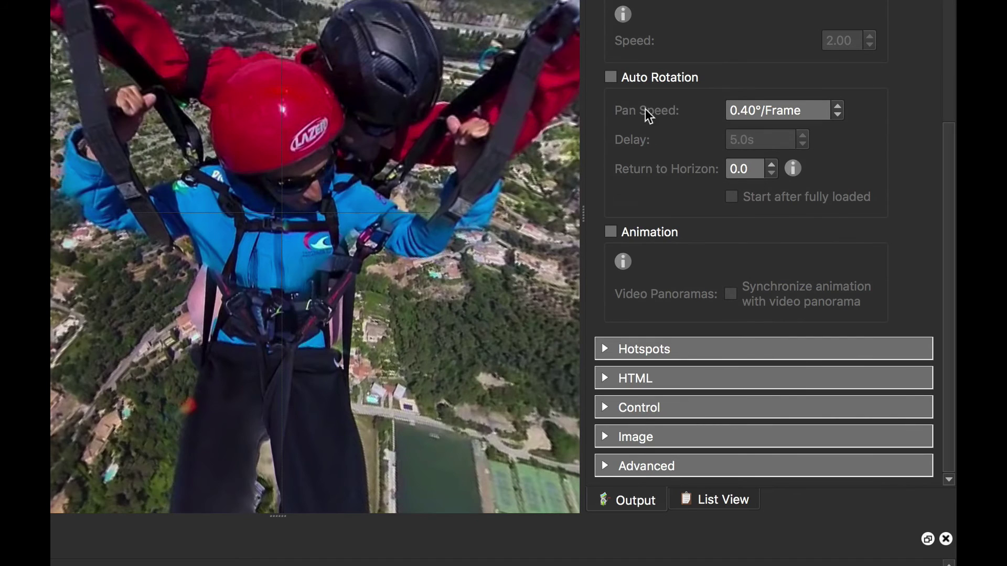
{"action": "left_click", "coordinate": [610, 78]}
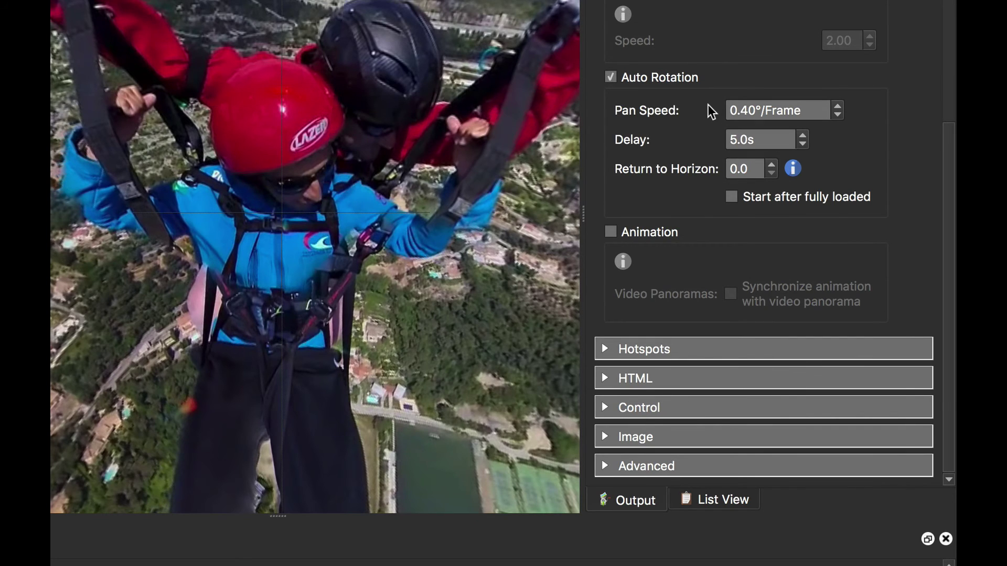
{"action": "left_click", "coordinate": [730, 197]}
{"action": "left_click", "coordinate": [611, 234]}
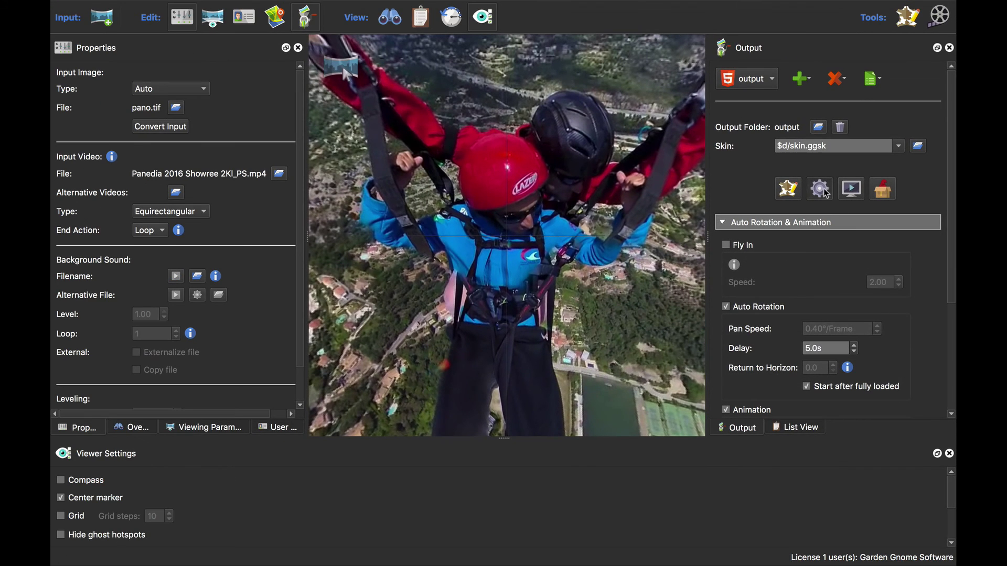
Regenerate the HTML5 output and open it in the browser
{"action": "left_click", "coordinate": [819, 187]}
{"action": "left_click", "coordinate": [609, 292]}
{"action": "left_click", "coordinate": [850, 190]}
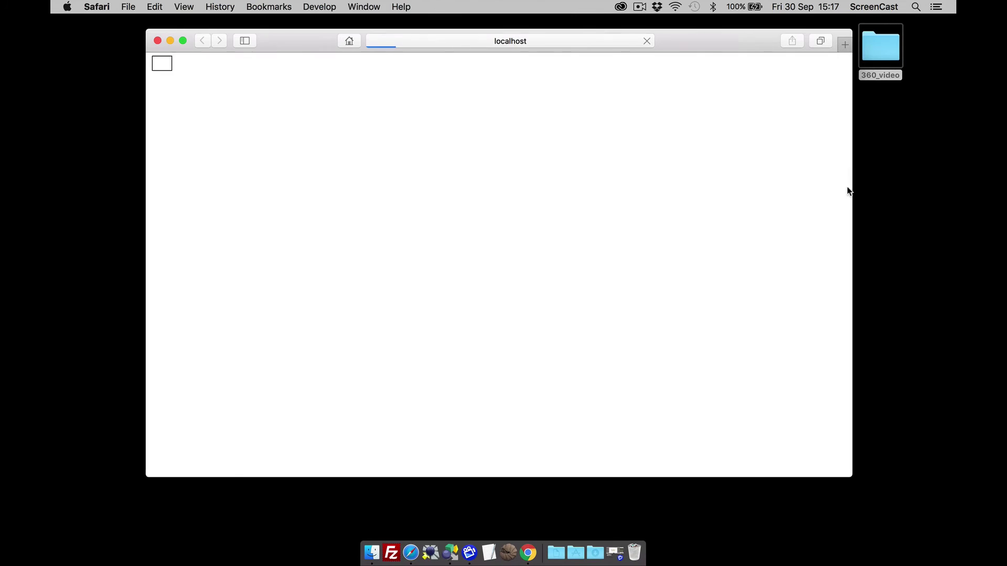